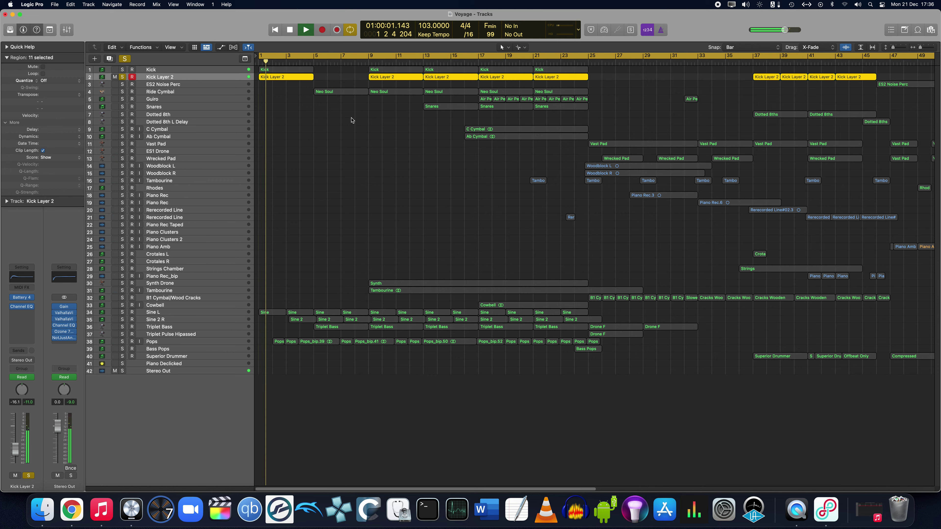
# - Stop playback with Kick Layer 2's solo turned off, and select the Kick track
pyautogui.press('space')
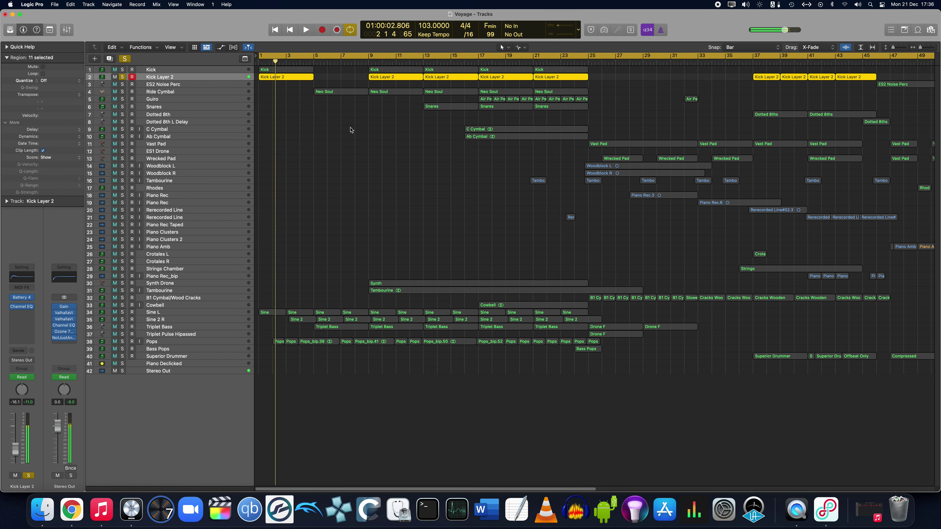
pyautogui.press('s')
pyautogui.press('Up')
pyautogui.press('Down')
pyautogui.press('Up')
pyautogui.press('Down')
pyautogui.press('Down')
pyautogui.press('Up')
pyautogui.press('Up')
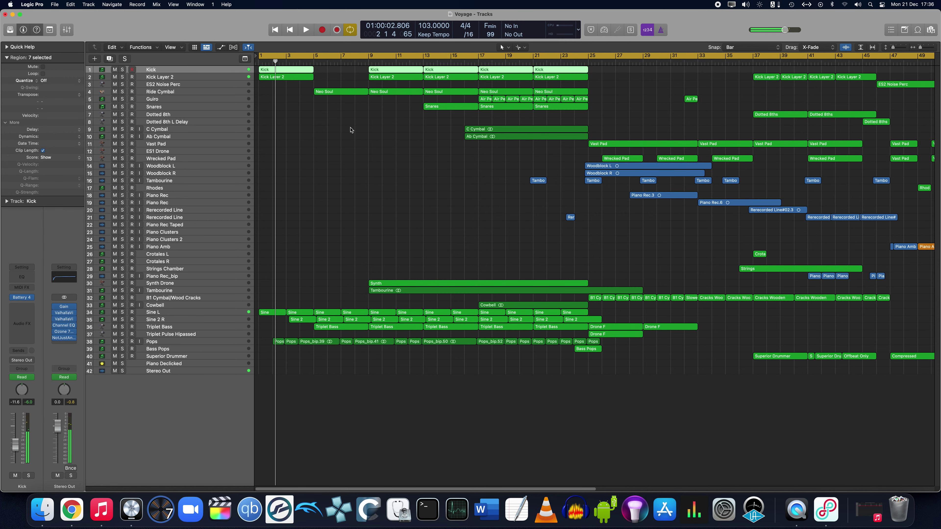
# - Select the Sine L track and play the arrangement's opening bars to hear how it enters
pyautogui.click(207, 313)
pyautogui.press('space')
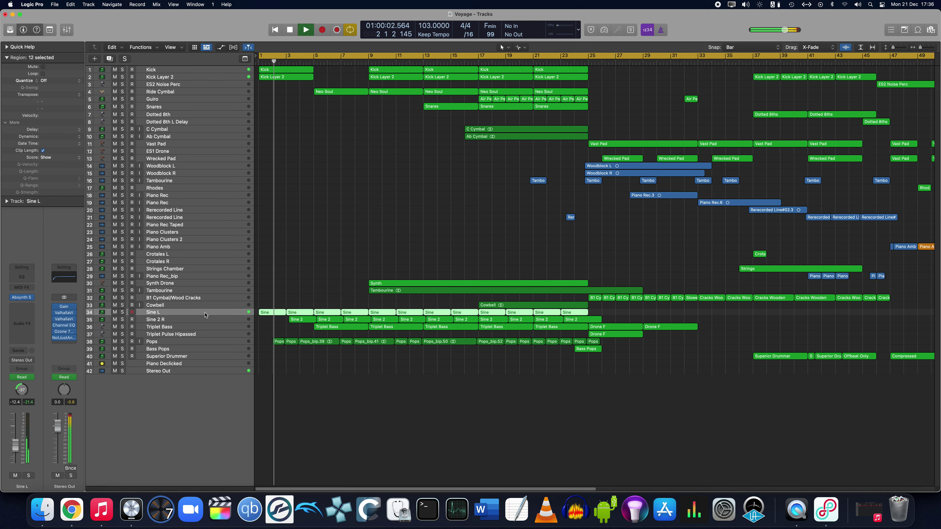
pyautogui.click(312, 266)
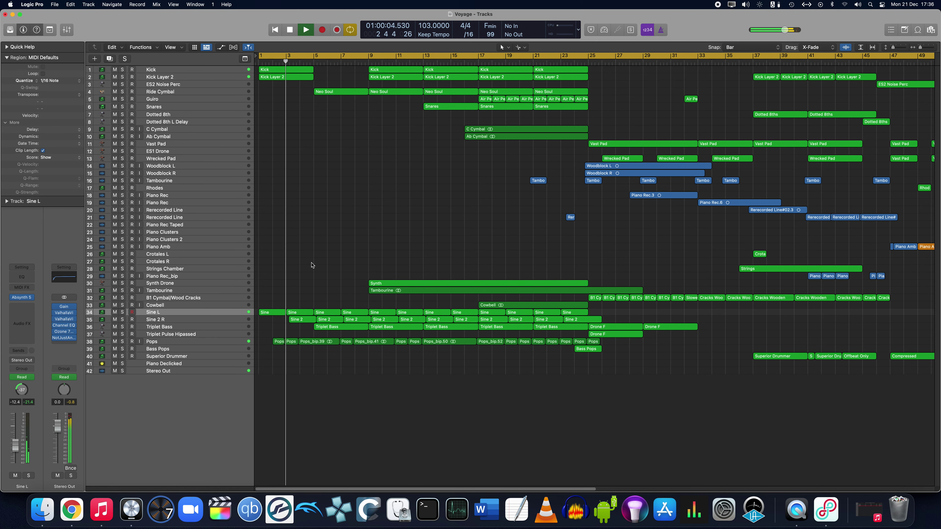
pyautogui.press('super+Right')
pyautogui.press('super+Right')
pyautogui.press('space')
pyautogui.press('Down')
pyautogui.press('Up')
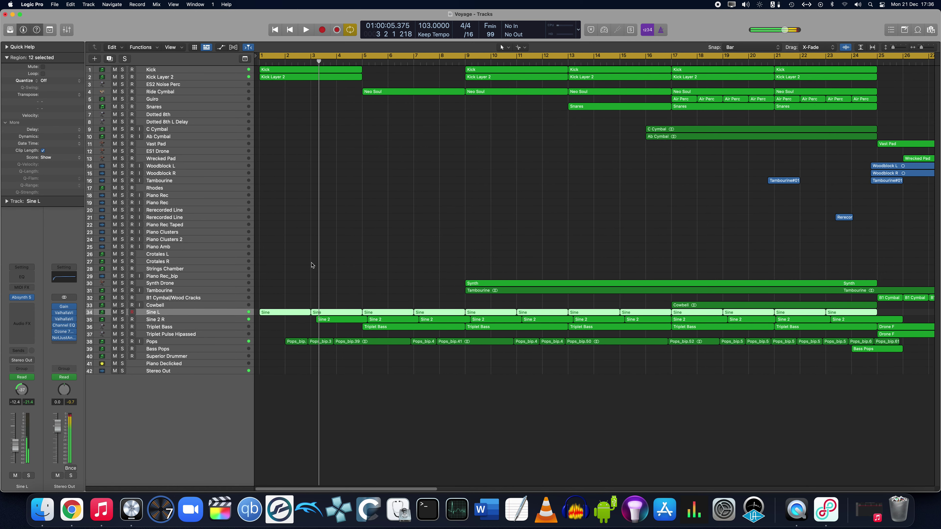
# - View the Absynth 5 patch on the Sine L track and close the instrument window
pyautogui.click(289, 219)
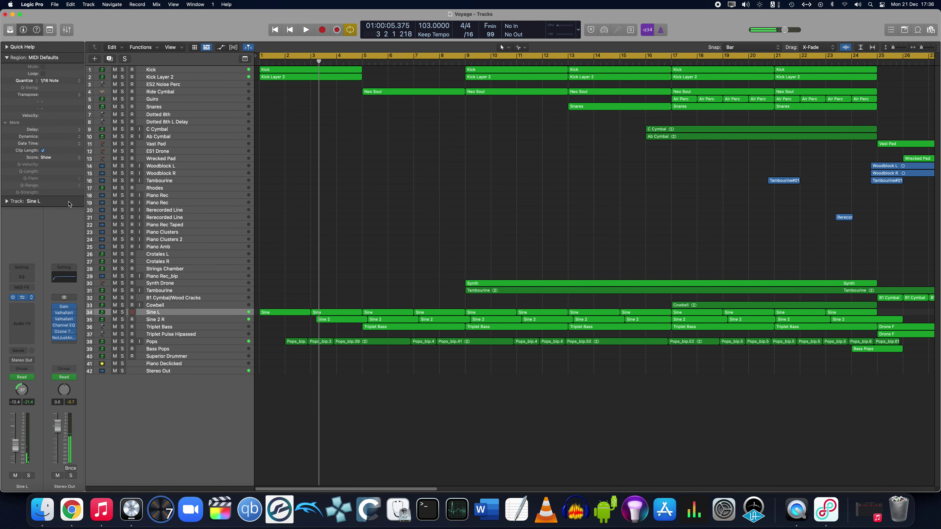
pyautogui.press('v')
pyautogui.moveTo(339, 112); pyautogui.dragTo(621, 120)
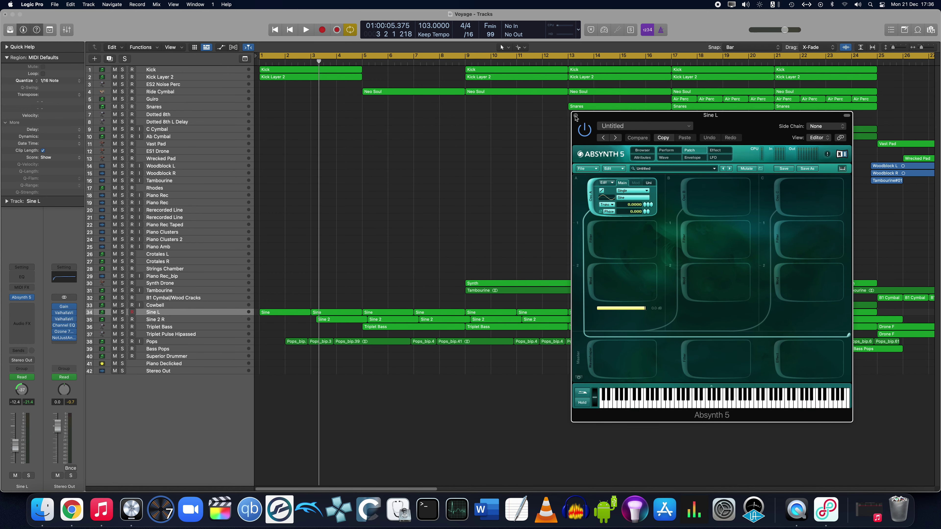
pyautogui.click(575, 116)
# - Play from the start and solo the Sine L and Sine 2 R tracks together
pyautogui.press('space')
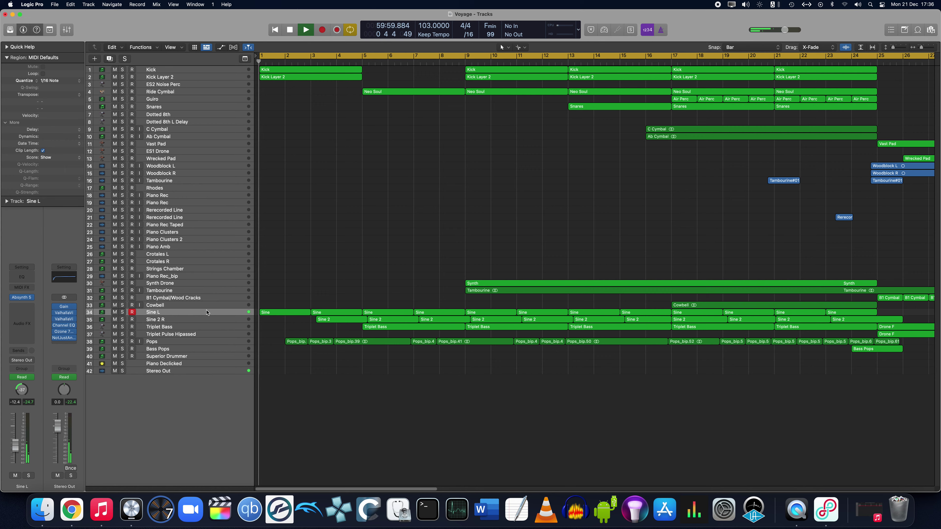
pyautogui.press('s')
pyautogui.press('Down')
pyautogui.press('s')
pyautogui.press('super+Left')
pyautogui.click(307, 263)
# - Alternate between the Sine L and Sine 2 R tracks during playback to compare their channel strips
pyautogui.click(186, 313)
pyautogui.click(181, 319)
pyautogui.click(179, 313)
pyautogui.click(174, 320)
pyautogui.press('Up')
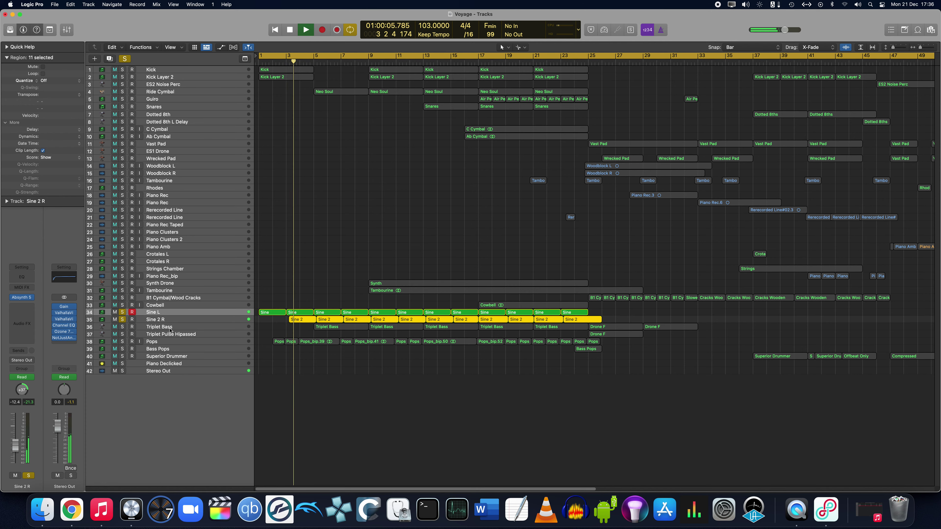
pyautogui.press('Down')
pyautogui.press('Up')
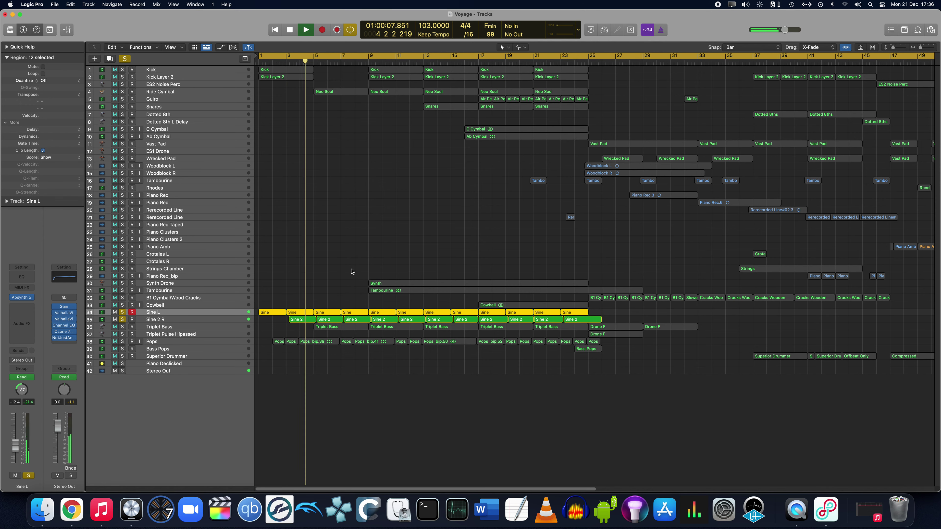
# - Set the cycle range from bar 4 to bar 31
pyautogui.click(305, 283)
pyautogui.press('super+Right')
pyautogui.press('super+Right')
pyautogui.press('super+Right')
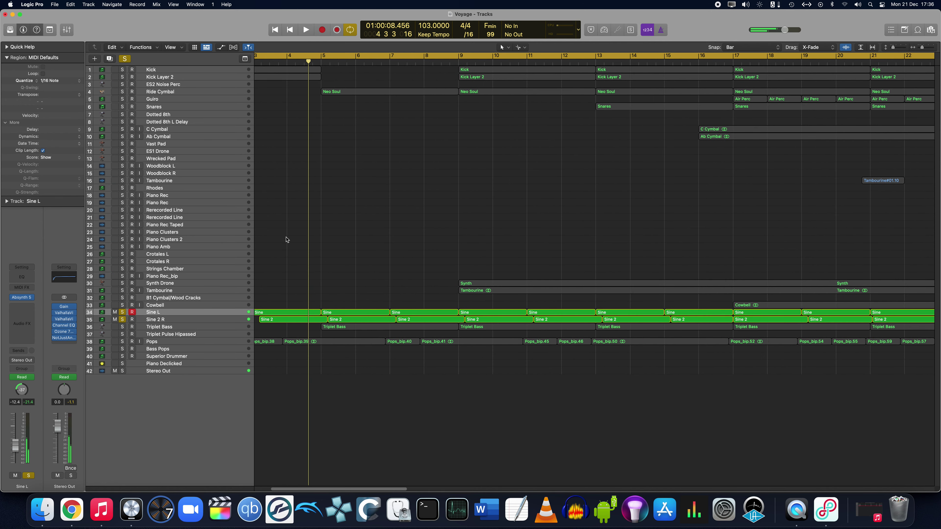
pyautogui.moveTo(286, 57); pyautogui.dragTo(465, 117)
pyautogui.press('super+Left')
pyautogui.press('super+Left')
pyautogui.press('super+Left')
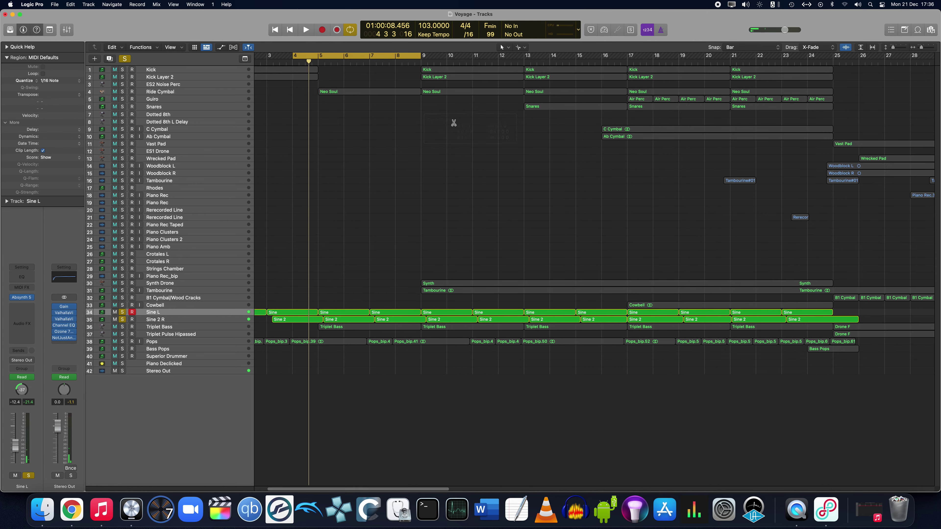
pyautogui.moveTo(369, 56); pyautogui.dragTo(672, 164)
# - Play the soloed sine tracks from bar 4 and examine how the Sine L and Sine 2 R regions overlap
pyautogui.press('space')
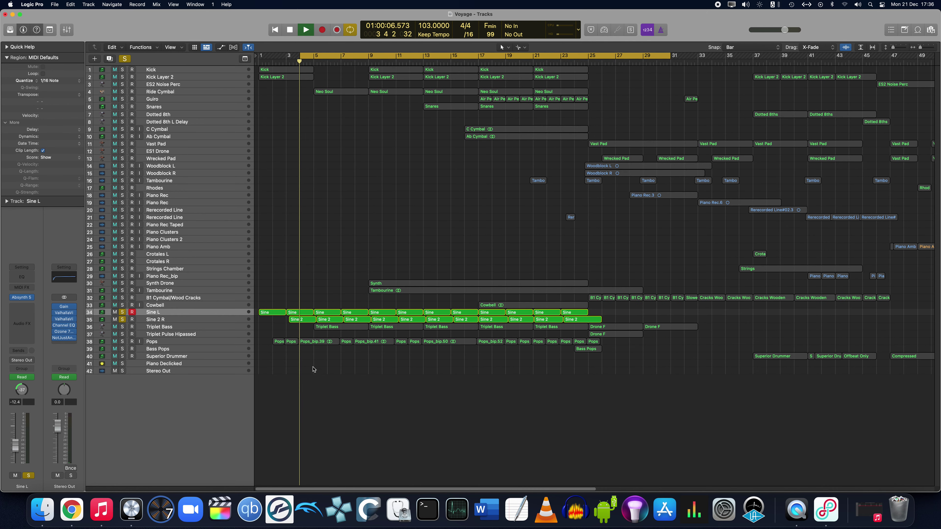
pyautogui.click(329, 312)
pyautogui.press('super+Right')
pyautogui.press('super+Right')
pyautogui.press('super+Right')
pyautogui.press('super+Right')
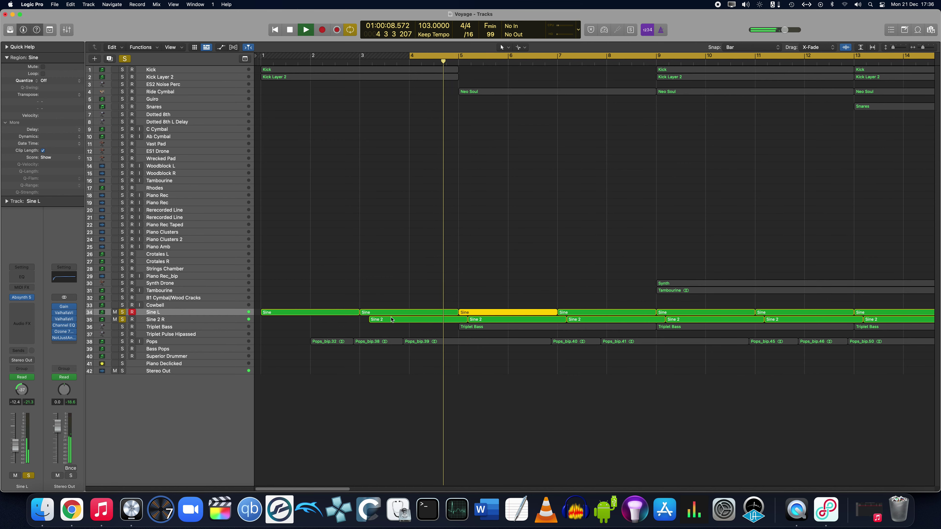
pyautogui.press('super+Left')
pyautogui.click(405, 186)
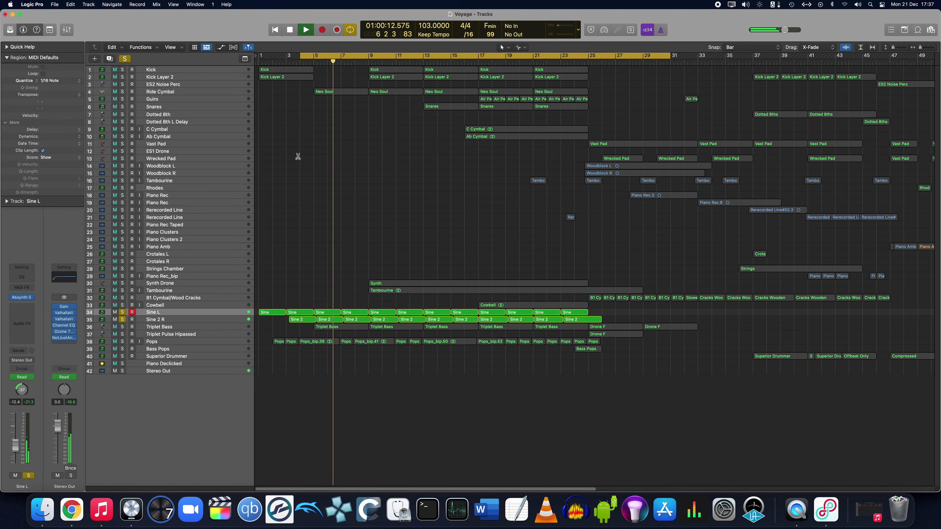
# - Clear all solos and extend the cycle range back to bar 2 while the full arrangement plays
pyautogui.press('space')
pyautogui.press('ctrl+alt+super+s')
pyautogui.press('space')
pyautogui.moveTo(299, 57); pyautogui.dragTo(273, 57)
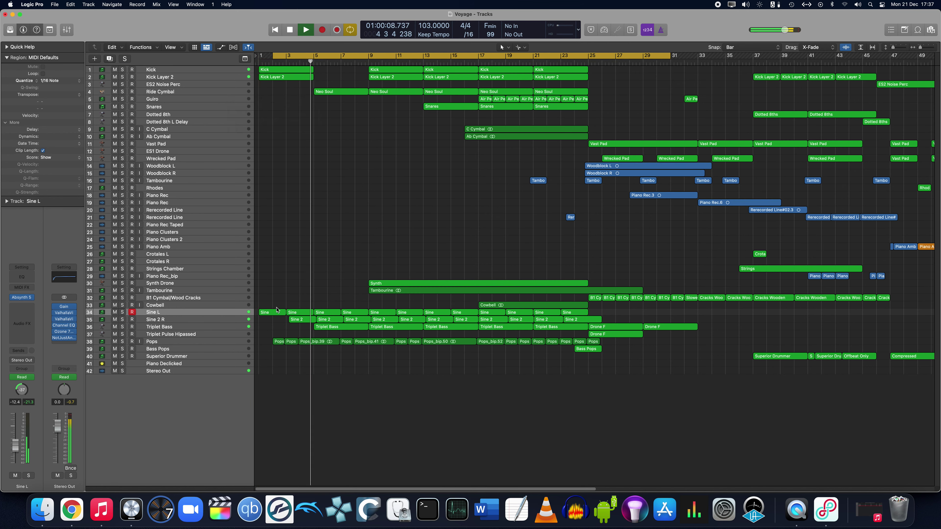
# - Select the Triplet Bass track, stop playback and open its Sculpture instrument
pyautogui.click(213, 328)
pyautogui.press('space')
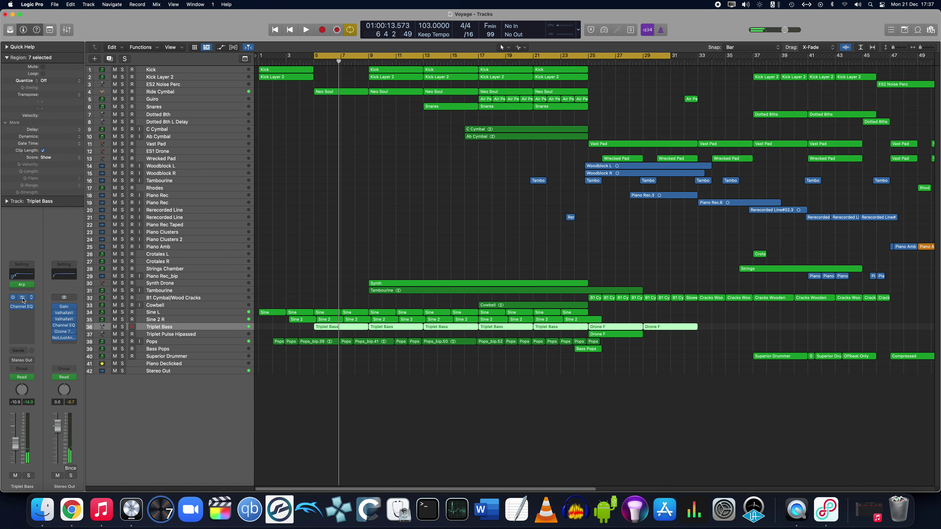
pyautogui.click(21, 297)
pyautogui.moveTo(418, 52)
pyautogui.mouseDown()
pyautogui.moveTo(438, 66)
pyautogui.moveTo(313, 136)
pyautogui.moveTo(541, 145)
pyautogui.moveTo(632, 117)
pyautogui.moveTo(690, 128)
pyautogui.mouseUp()
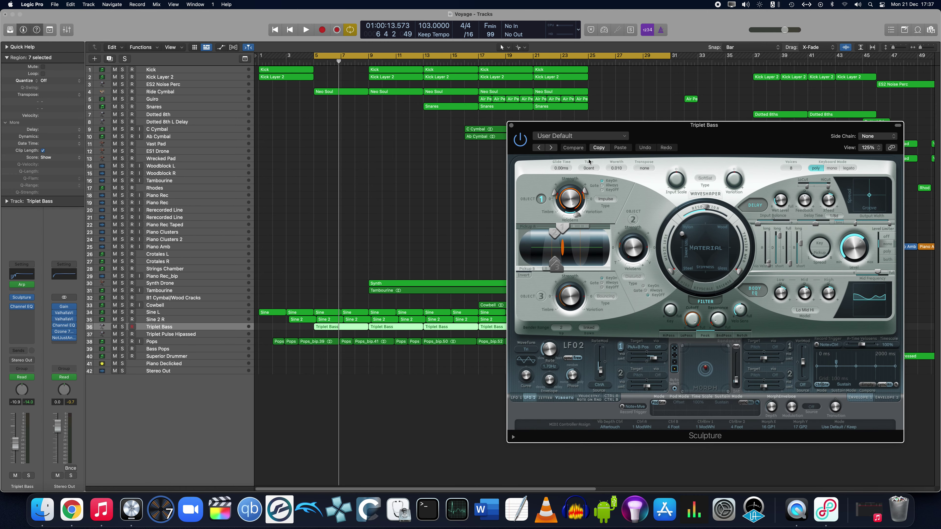
# - Solo and play the Triplet Bass to hear its Sculpture sound, and close the instrument window
pyautogui.press('s')
pyautogui.press('space')
pyautogui.moveTo(641, 127)
pyautogui.mouseDown()
pyautogui.moveTo(574, 117)
pyautogui.moveTo(562, 127)
pyautogui.mouseUp()
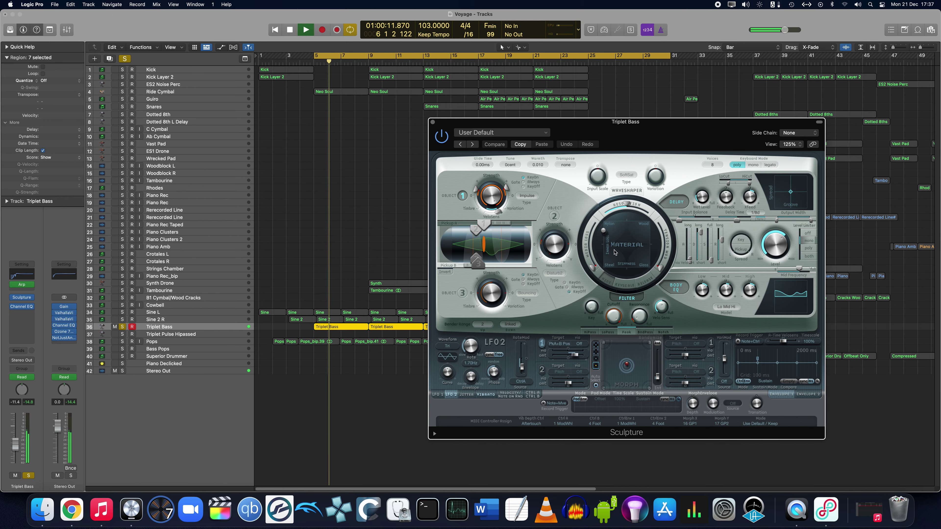
pyautogui.moveTo(623, 134); pyautogui.dragTo(626, 107)
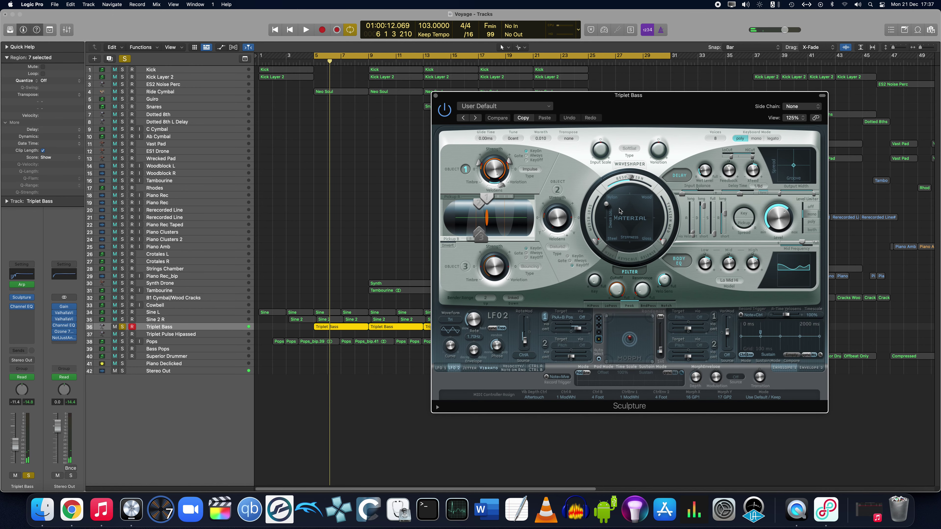
pyautogui.click(436, 95)
# - Open the Triplet Bass track's Arpeggiator, view its pattern during playback and close it
pyautogui.click(348, 326)
pyautogui.click(21, 285)
pyautogui.press('space')
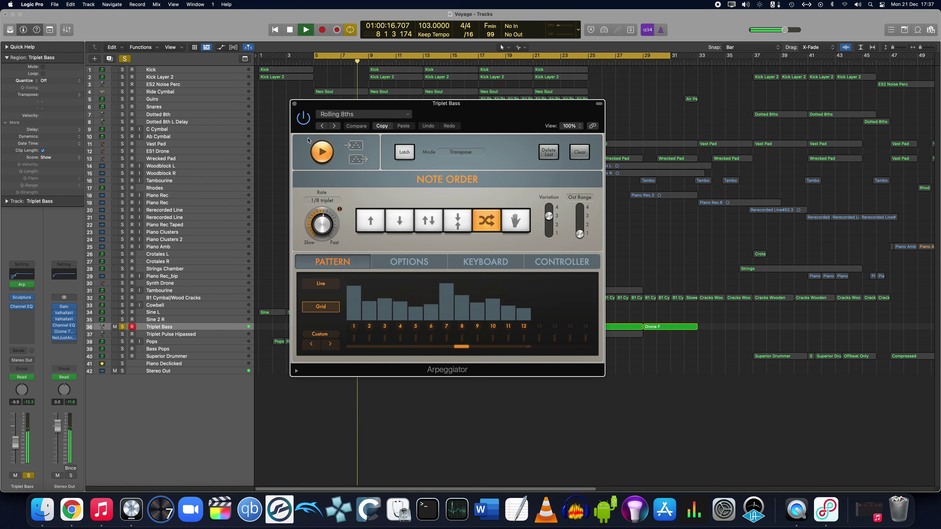
pyautogui.click(295, 104)
pyautogui.click(330, 224)
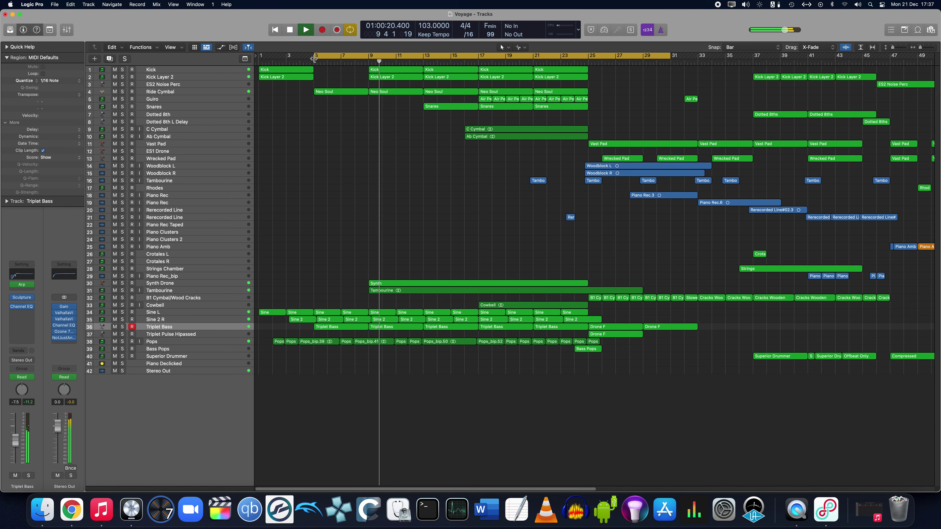
# - Solo the Ride Cymbal track and play it from bar 5
pyautogui.click(214, 93)
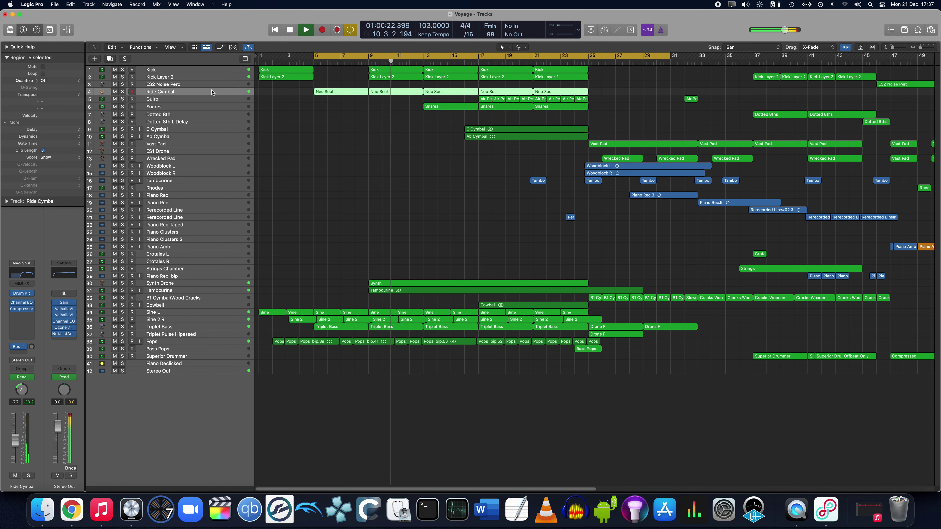
pyautogui.press('space')
pyautogui.hotkey('ctrl', 's')
pyautogui.press('s')
pyautogui.press('space')
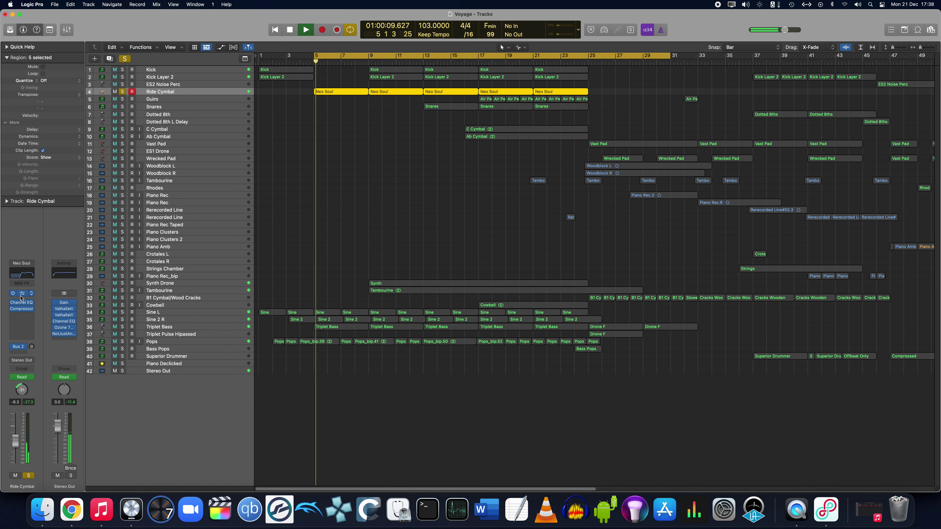
# - Inspect the Ride Cymbal's Neo Soul Kit and its crash cymbals in Drum Kit Designer, and close the window
pyautogui.click(22, 293)
pyautogui.moveTo(493, 164)
pyautogui.mouseDown()
pyautogui.moveTo(484, 102)
pyautogui.moveTo(497, 118)
pyautogui.moveTo(495, 153)
pyautogui.mouseUp()
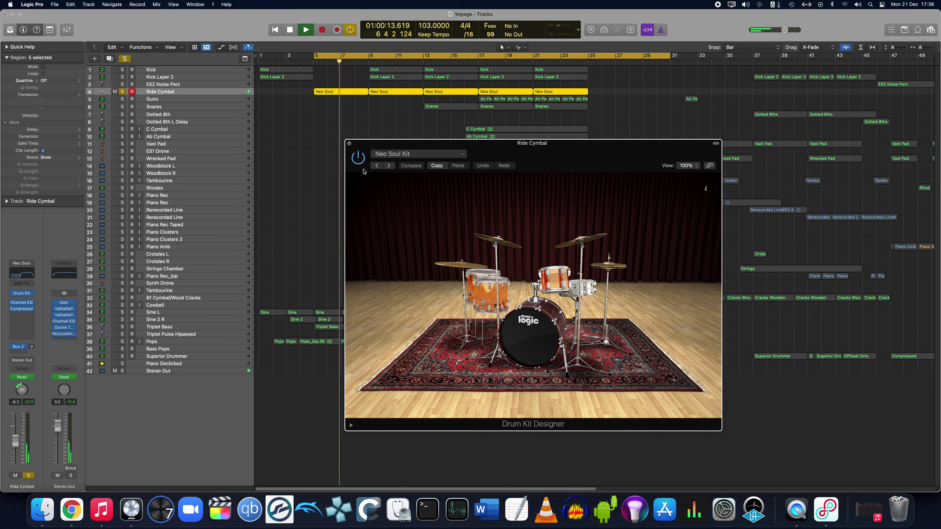
pyautogui.click(502, 243)
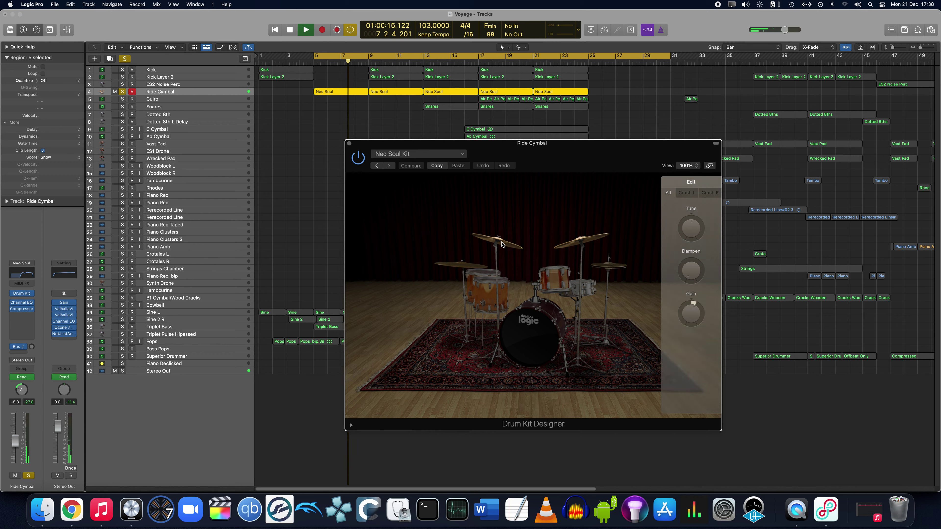
pyautogui.click(632, 206)
pyautogui.click(581, 241)
pyautogui.click(537, 211)
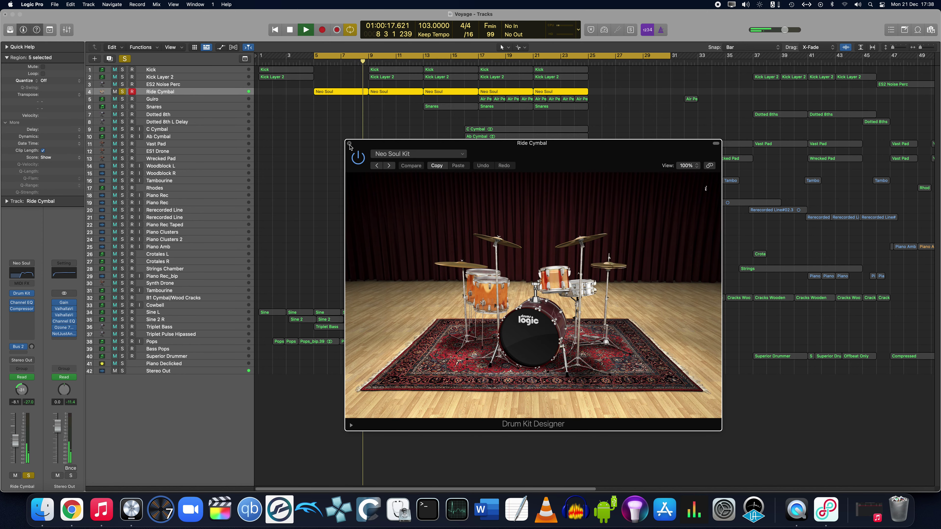
pyautogui.click(350, 144)
pyautogui.click(340, 143)
# - Restart playback without solo and view the first Neo Soul region's ride notes in the Piano Roll
pyautogui.press('space')
pyautogui.press('space')
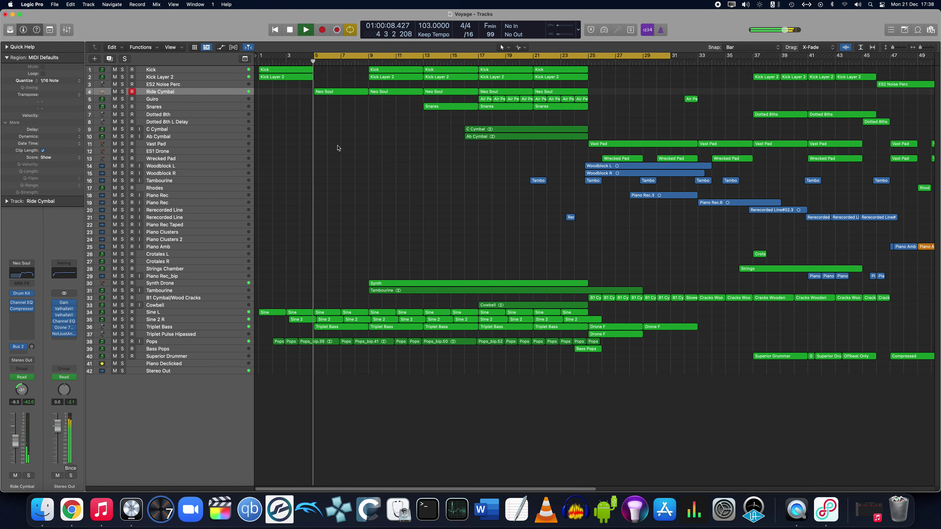
pyautogui.click(362, 92)
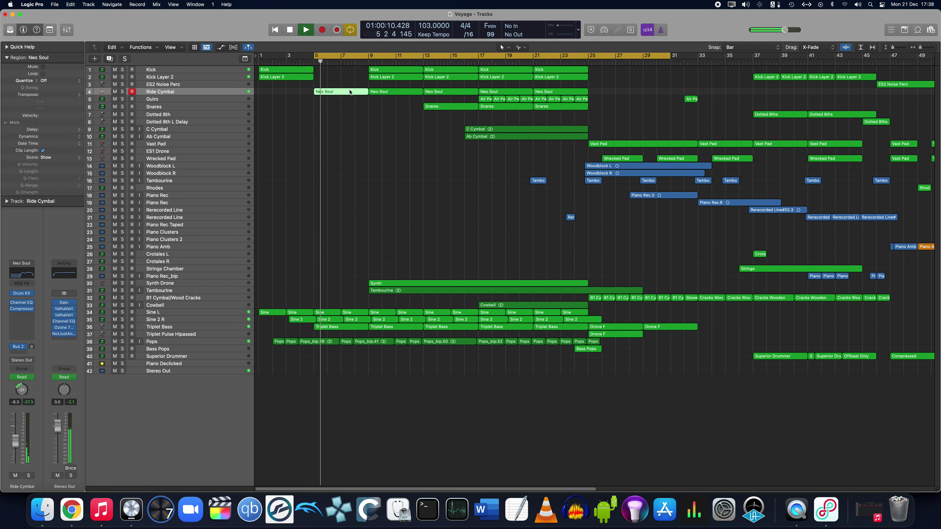
pyautogui.press('e')
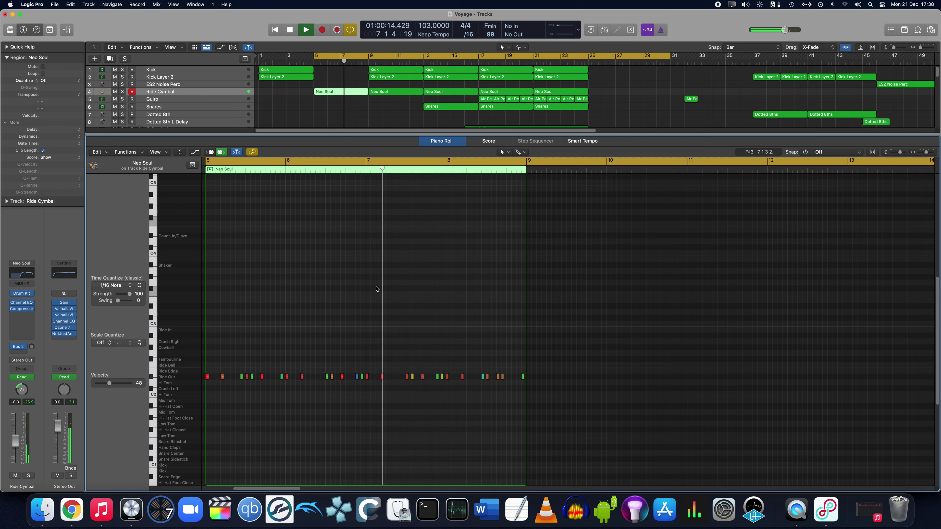
pyautogui.press('e')
pyautogui.click(384, 127)
# - Move the cycle range to bars 9 to 35 and select the Synth Drone track
pyautogui.press('super+Left')
pyautogui.moveTo(319, 56); pyautogui.dragTo(357, 55)
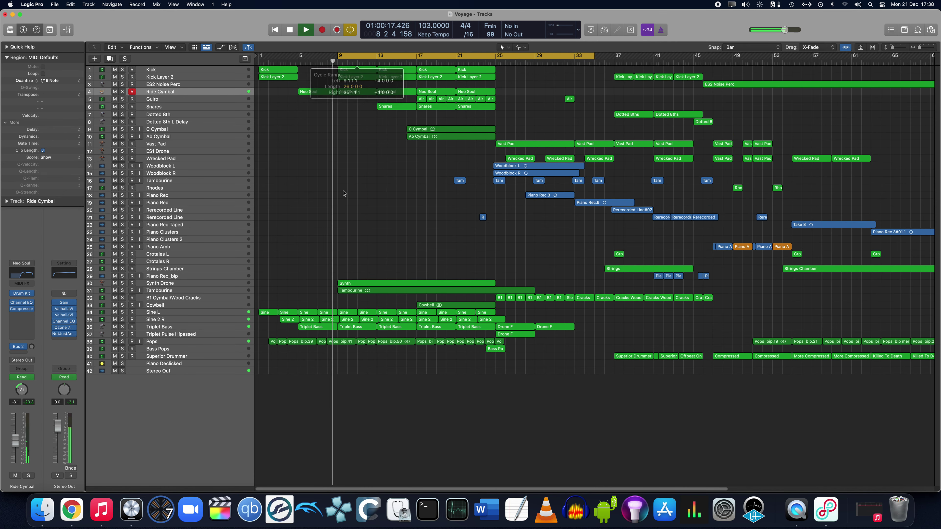
pyautogui.click(182, 281)
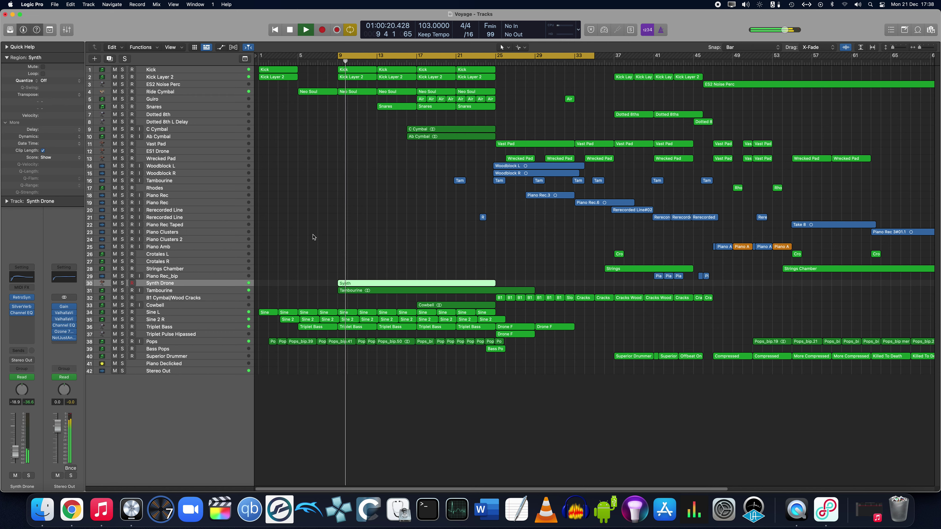
pyautogui.click(402, 245)
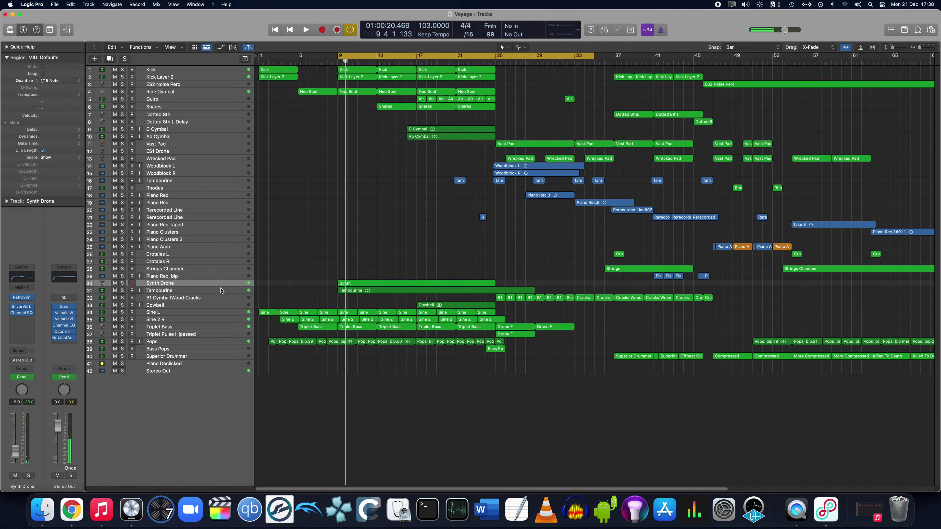
# - Open the Synth Drone's Retro Synth instrument and play the track soloed
pyautogui.click(22, 298)
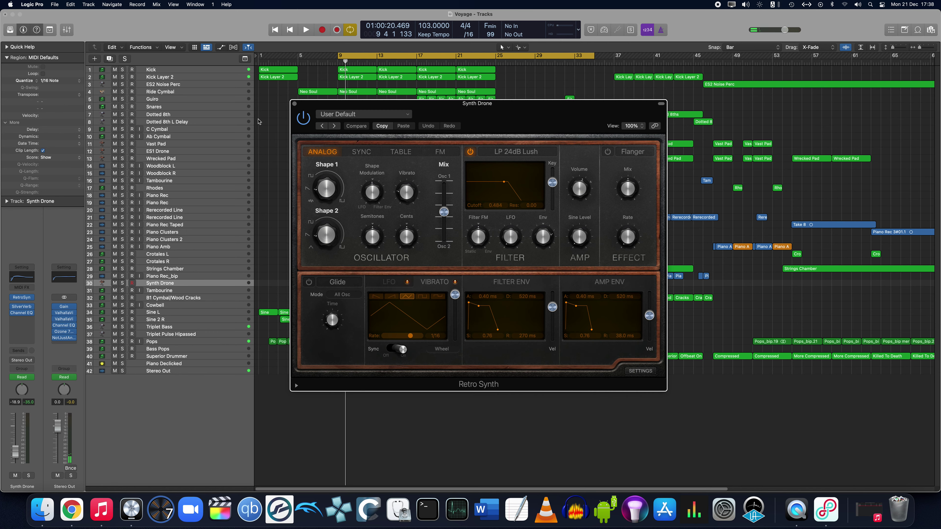
pyautogui.press('s')
pyautogui.press('space')
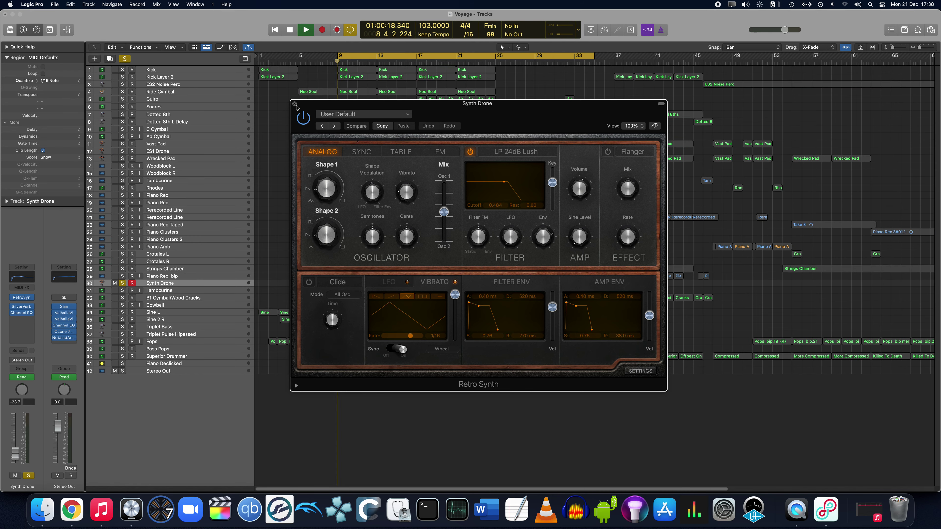
# - Play the Synth Drone soloed with its Retro Synth window moved off the regions, stop playback and close the instrument
pyautogui.moveTo(307, 107); pyautogui.dragTo(512, 157)
pyautogui.moveTo(398, 198); pyautogui.dragTo(401, 284)
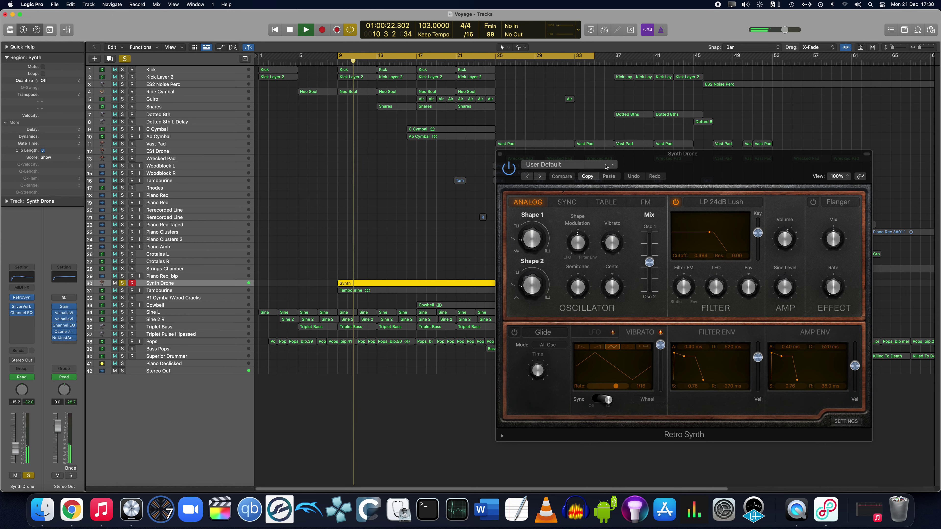
pyautogui.moveTo(655, 165); pyautogui.dragTo(685, 135)
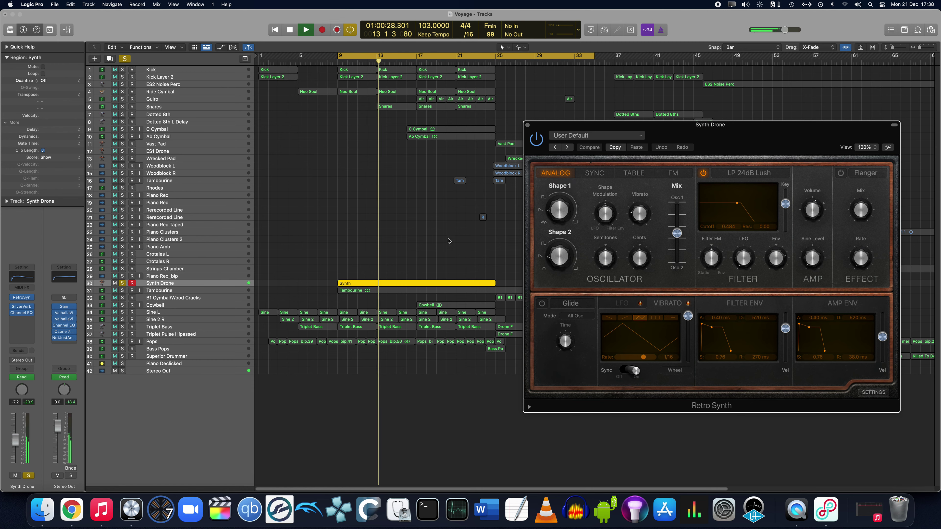
pyautogui.press('space')
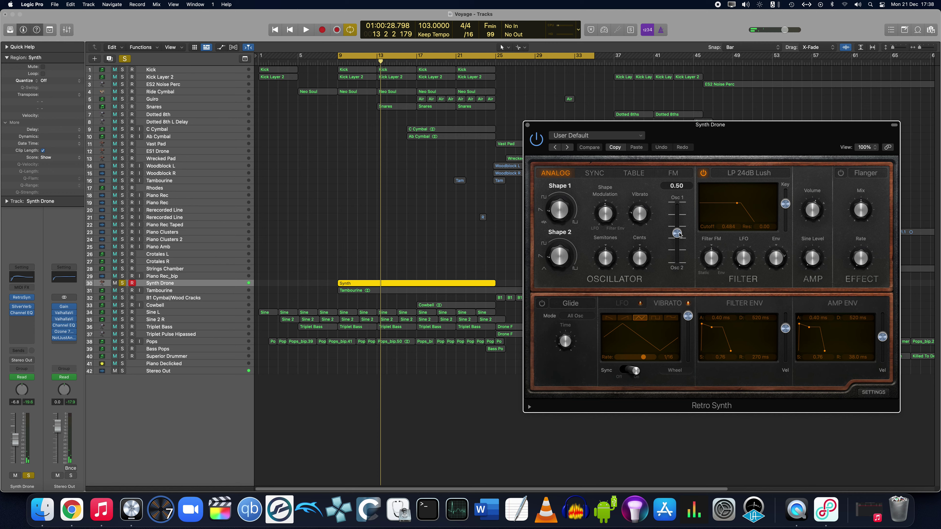
pyautogui.click(528, 125)
# - Open the Synth region of the Synth Drone track in the Piano Roll and play it soloed
pyautogui.click(447, 209)
pyautogui.moveTo(445, 212); pyautogui.dragTo(417, 281)
pyautogui.press('p')
pyautogui.press('space')
pyautogui.press('super+Left')
pyautogui.press('super+Left')
pyautogui.press('super+Left')
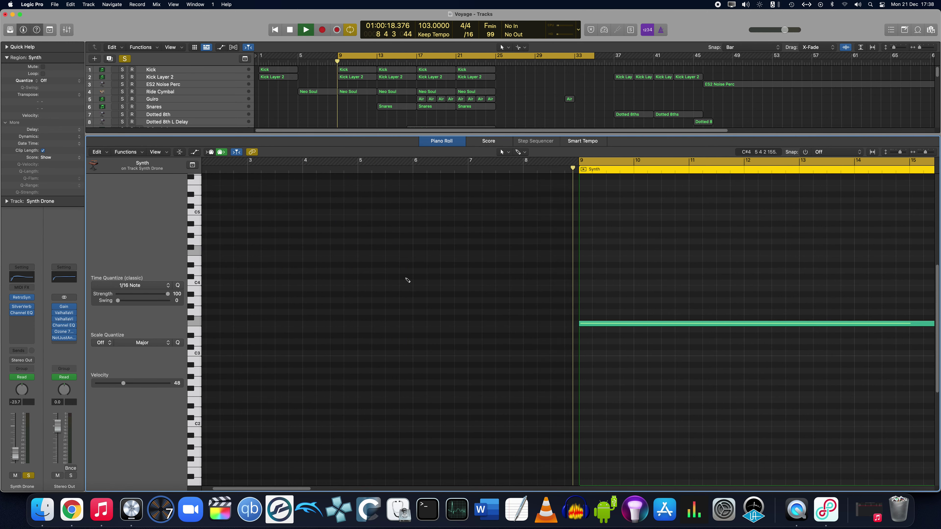
# - Show the Synth region's modulation automation below its note in the Piano Roll, close the editor and deselect the region
pyautogui.press('a')
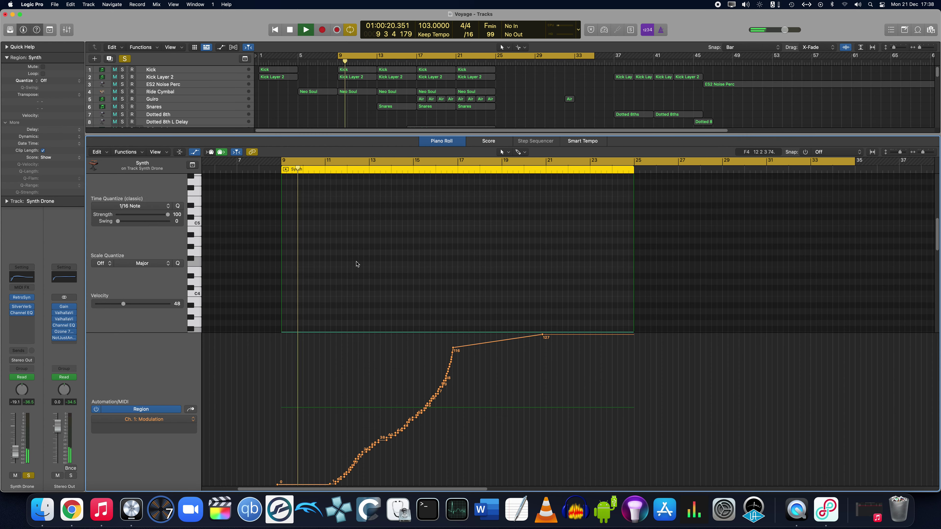
pyautogui.press('e')
pyautogui.press('e')
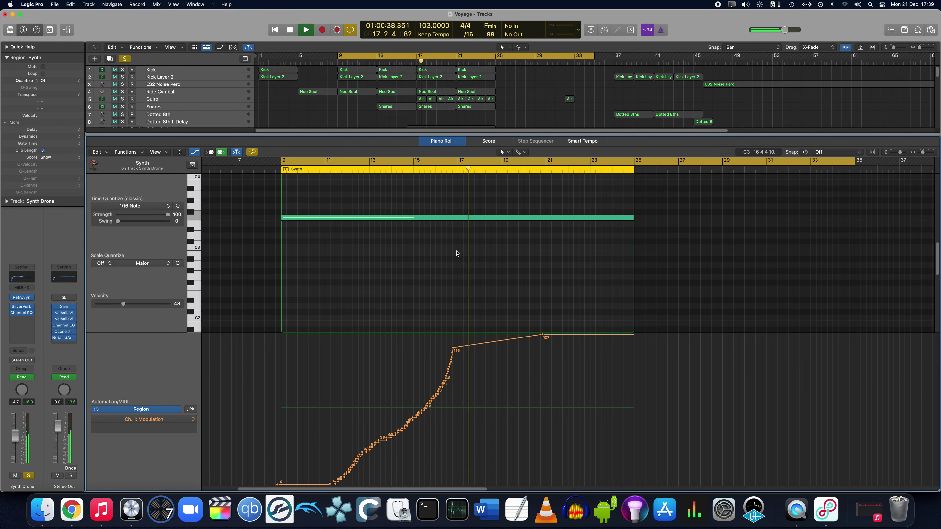
pyautogui.press('e')
pyautogui.click(435, 268)
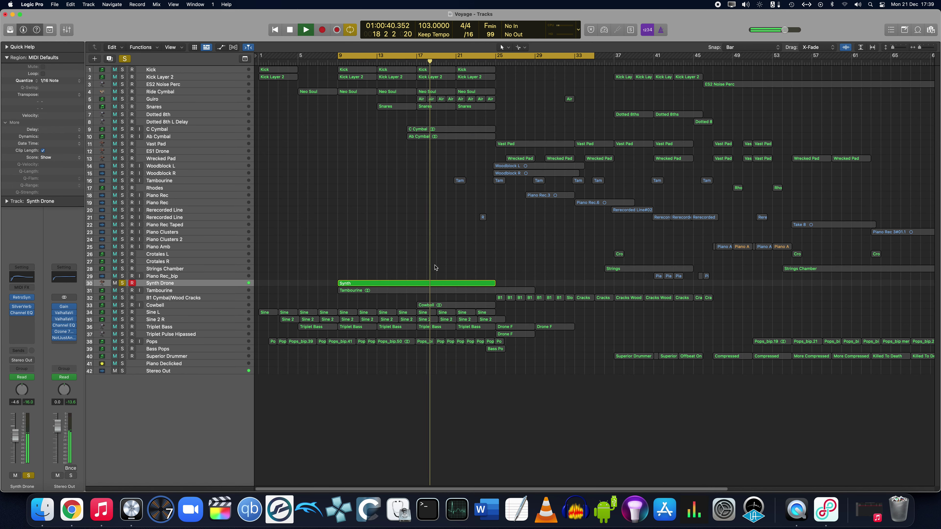
# - Turn off the Synth Drone's solo, show the track automation and restart playback
pyautogui.press('space')
pyautogui.press('s')
pyautogui.press('a')
pyautogui.press('space')
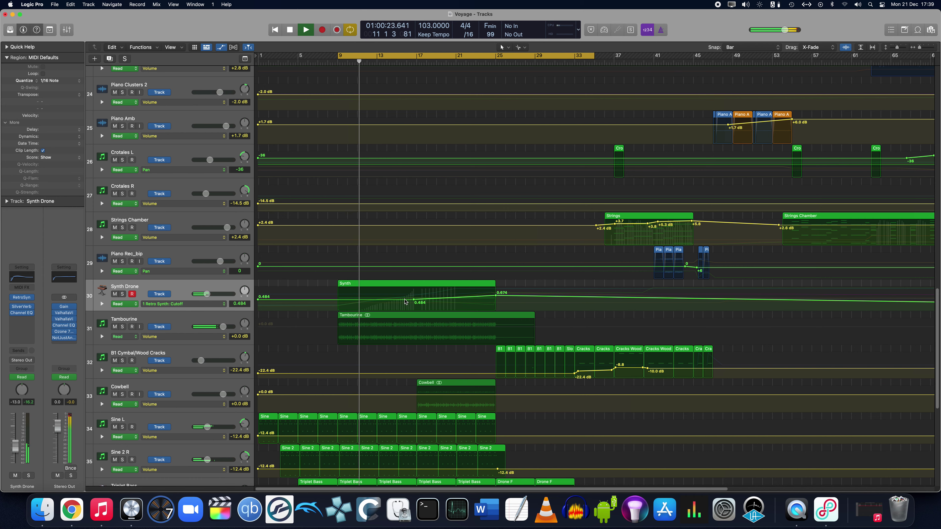
# - Check the Synth Drone's list of automated parameters, hide the track automation and move the cycle range to bars 17 to 43
pyautogui.moveTo(374, 56); pyautogui.dragTo(473, 81)
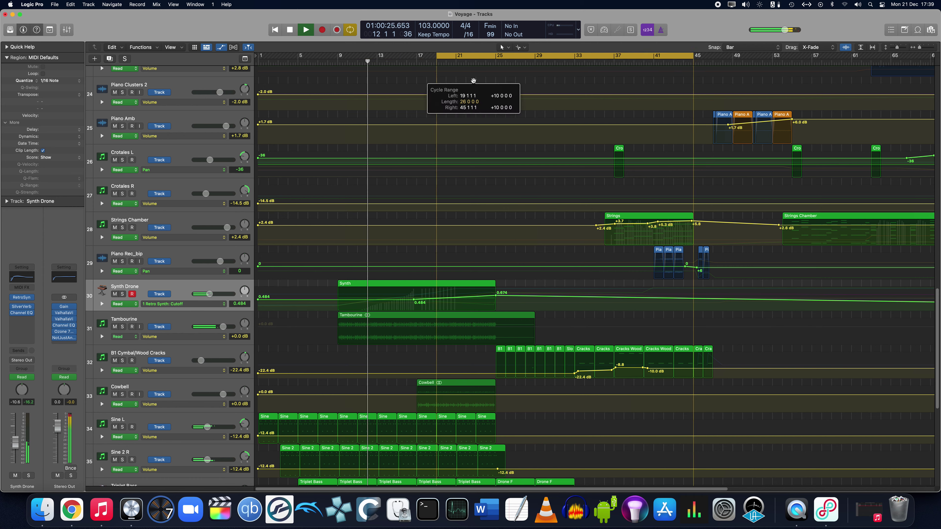
pyautogui.click(223, 304)
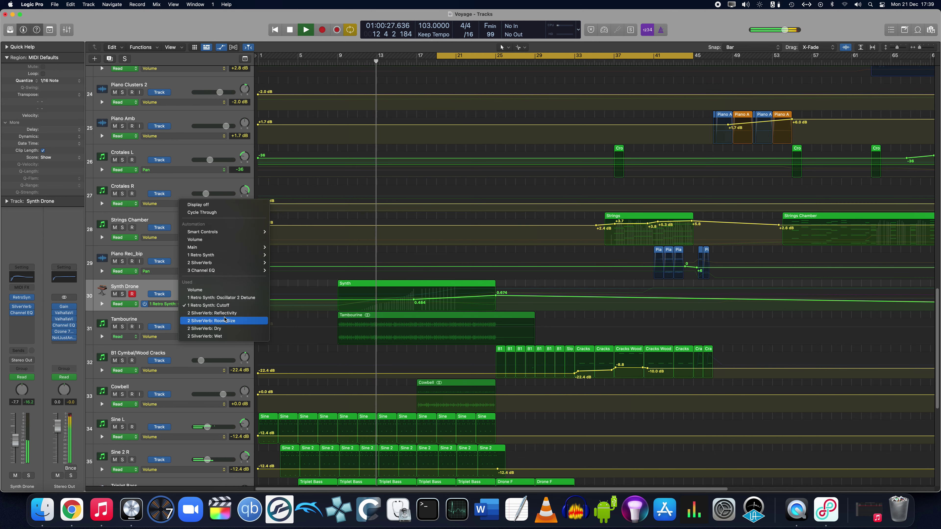
pyautogui.click(361, 241)
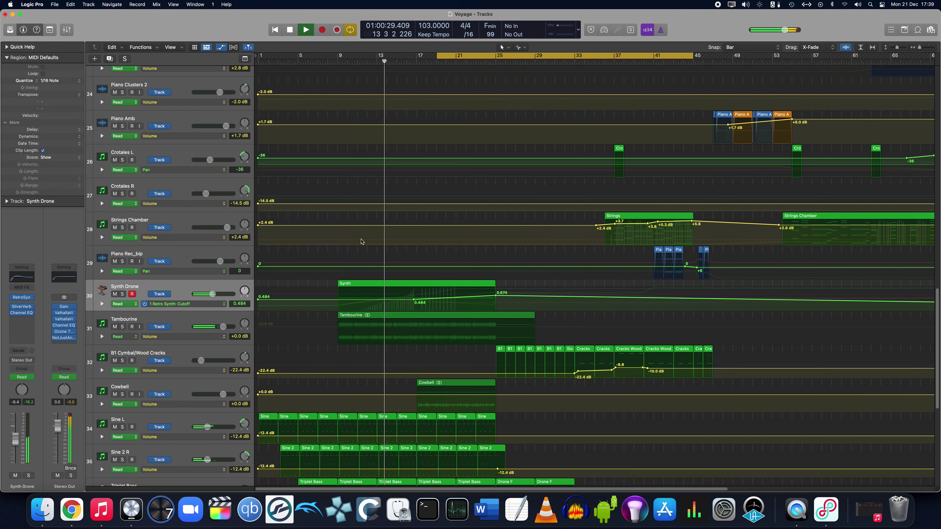
pyautogui.moveTo(448, 57); pyautogui.dragTo(428, 63)
pyautogui.press('a')
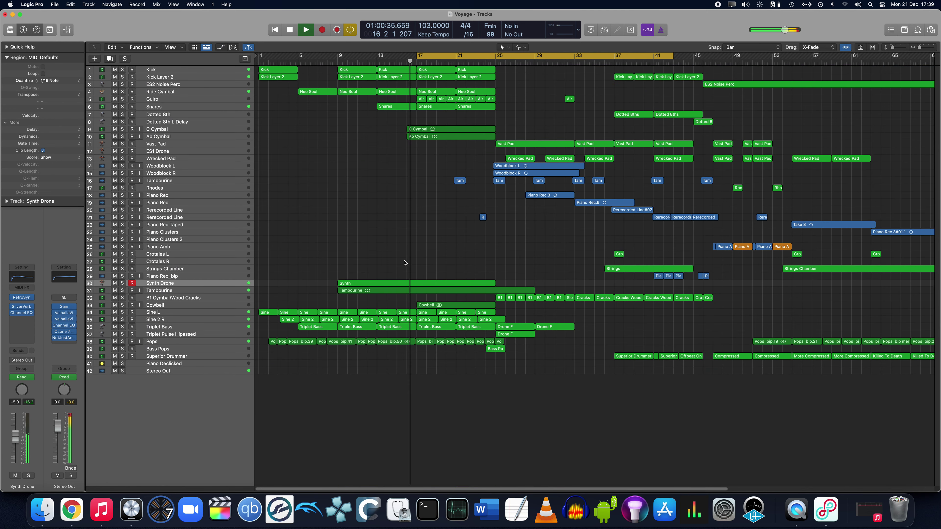
# - Stop playback and select the Tambourine track with no track soloed
pyautogui.press('space')
pyautogui.press('s')
pyautogui.click(183, 291)
pyautogui.click(323, 200)
pyautogui.hotkey('ctrl', 's')
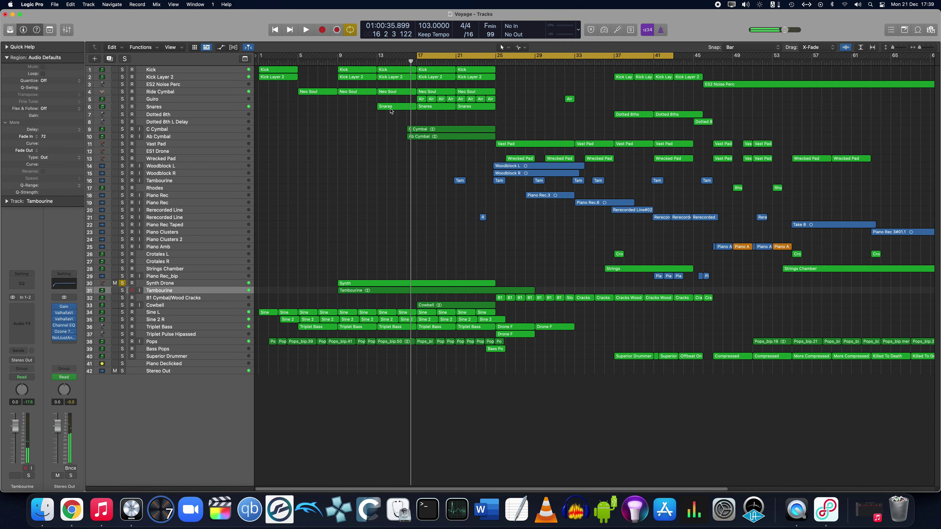
# - Move the cycle range to bars 13 to 39 and play the Snares track soloed
pyautogui.moveTo(444, 59); pyautogui.dragTo(404, 59)
pyautogui.click(204, 108)
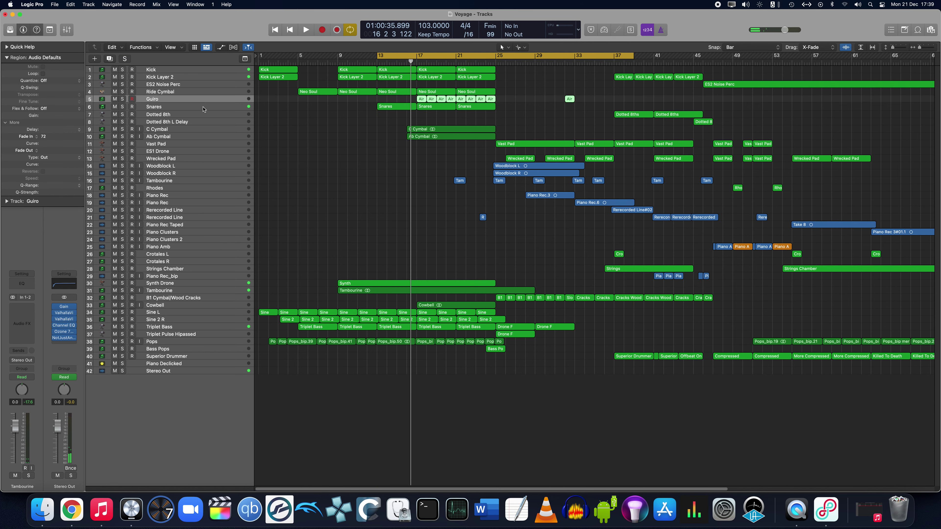
pyautogui.press('s')
pyautogui.press('space')
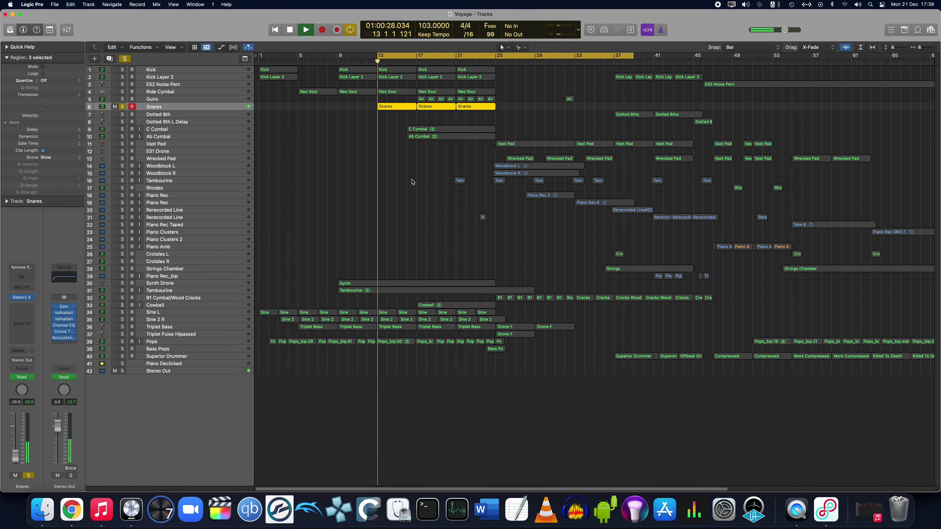
# - Examine the first Snares region's notes in the Piano Roll during soloed playback, stop playback and close the editor
pyautogui.moveTo(345, 138); pyautogui.dragTo(384, 108)
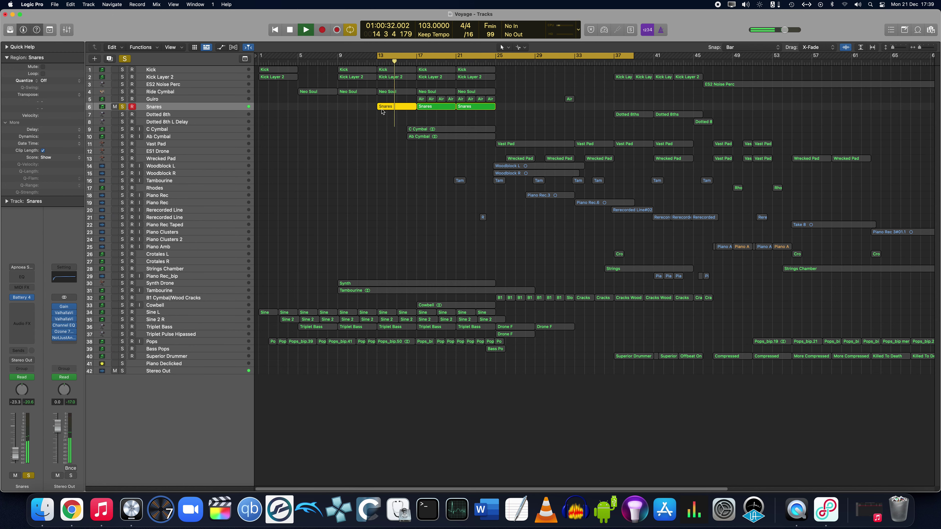
pyautogui.press('p')
pyautogui.press('super+Right')
pyautogui.press('super+Right')
pyautogui.press('super+Right')
pyautogui.press('super+Right')
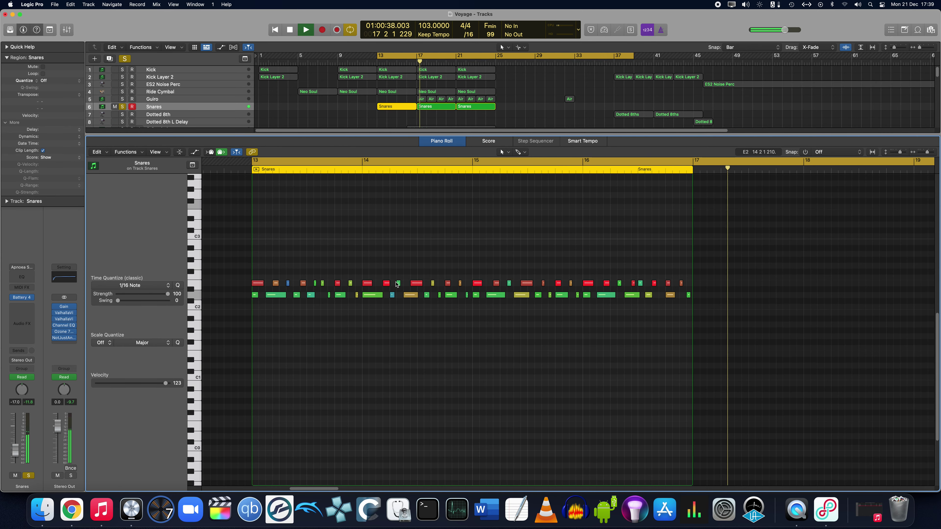
pyautogui.press('space')
pyautogui.press('space')
pyautogui.hscroll(-3, 335, 236)
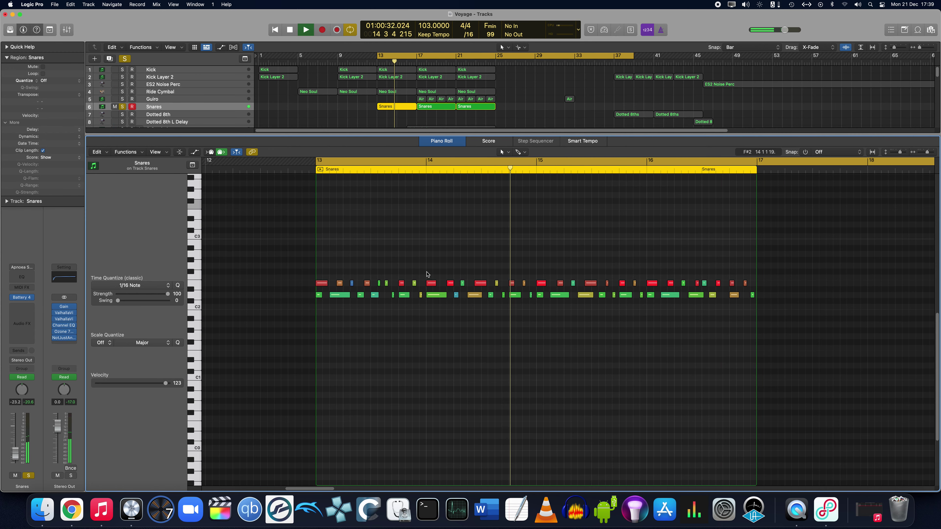
pyautogui.press('space')
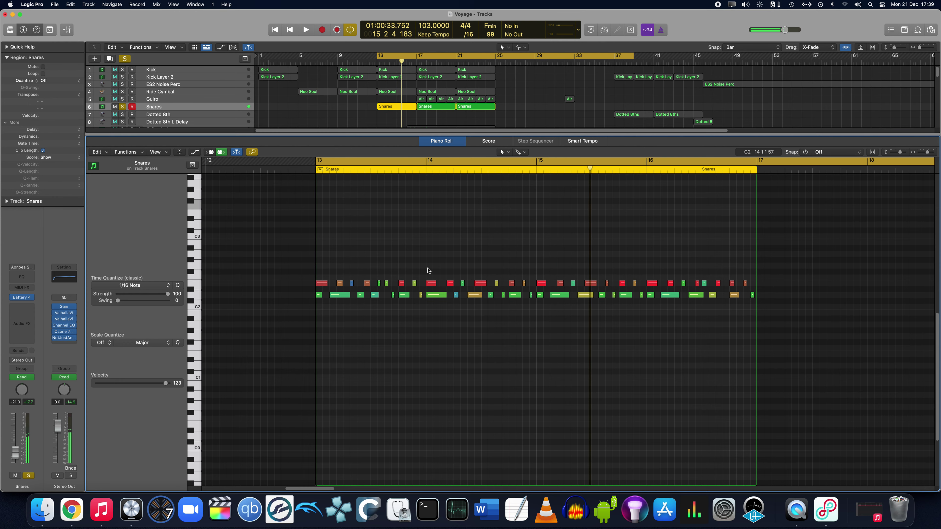
pyautogui.press('e')
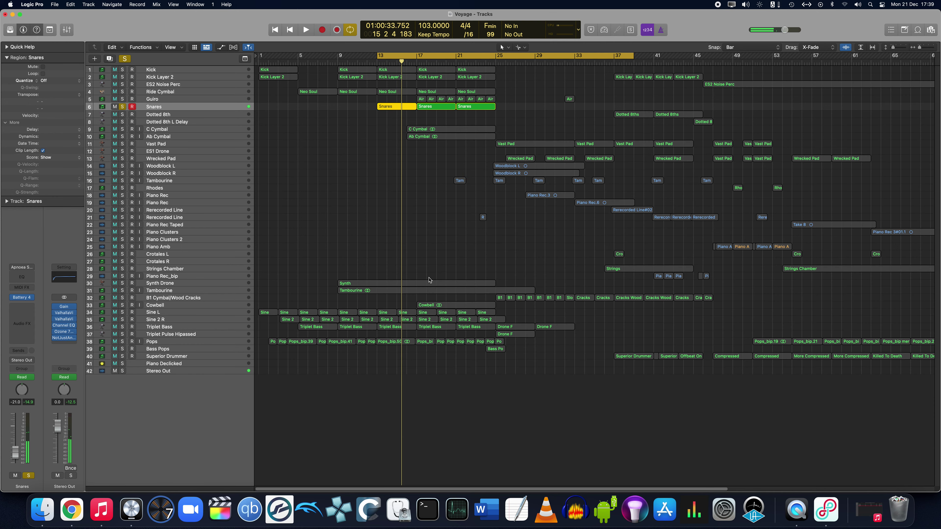
# - Play the section without the Snares solo and move the cycle range to bars 17 to 43
pyautogui.press('s')
pyautogui.press('space')
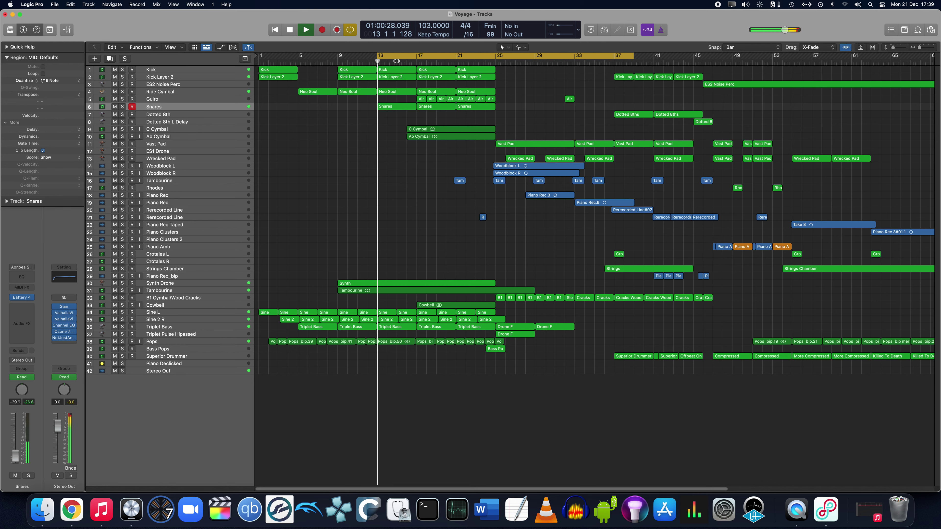
pyautogui.moveTo(396, 60); pyautogui.dragTo(435, 59)
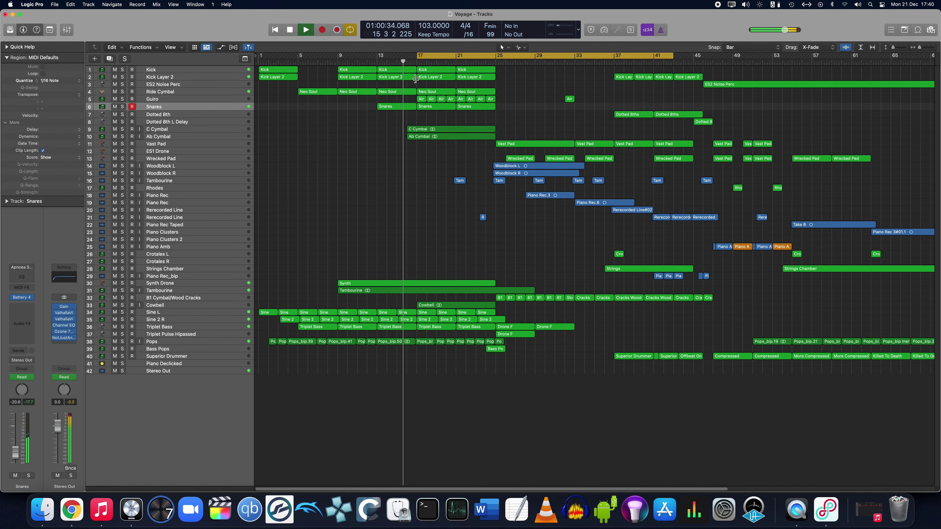
# - Select the Guiro track and play it soloed
pyautogui.click(202, 100)
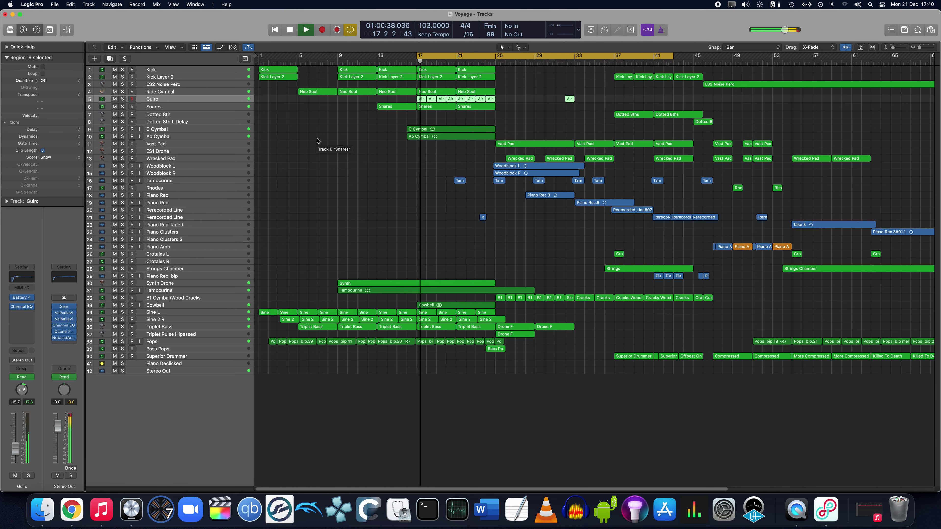
pyautogui.press('space')
pyautogui.press('s')
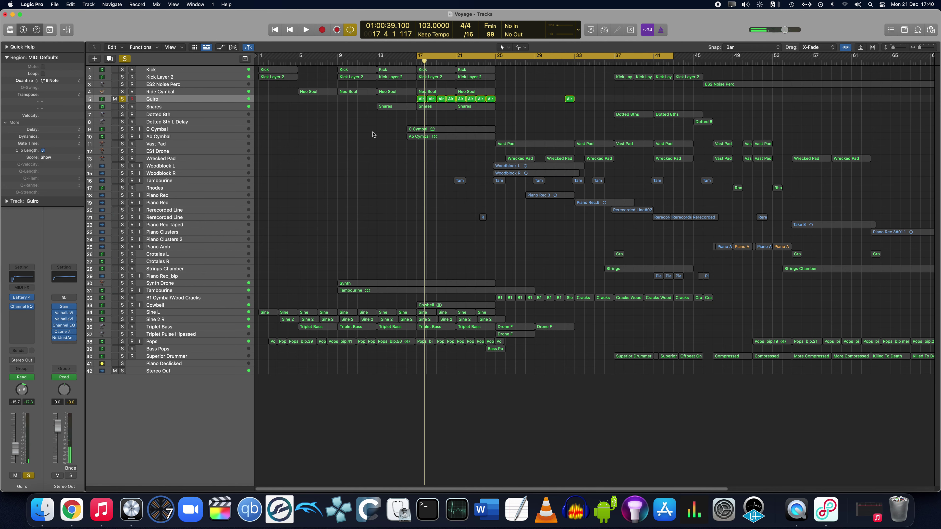
pyautogui.press('space')
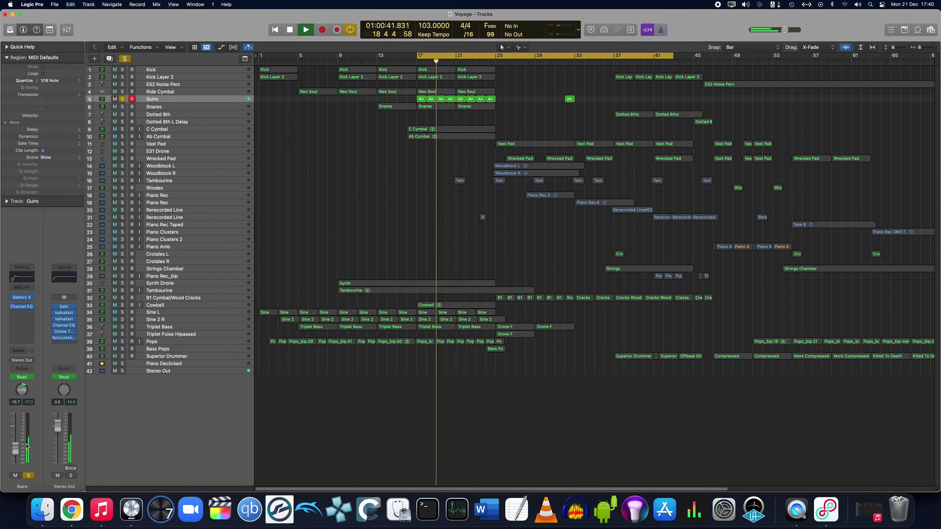
# - Stop playback, clear the Guiro's solo and select the B1 Cymbal/Wood Cracks track
pyautogui.click(209, 298)
pyautogui.press('space')
pyautogui.press('ctrl+alt+super+s')
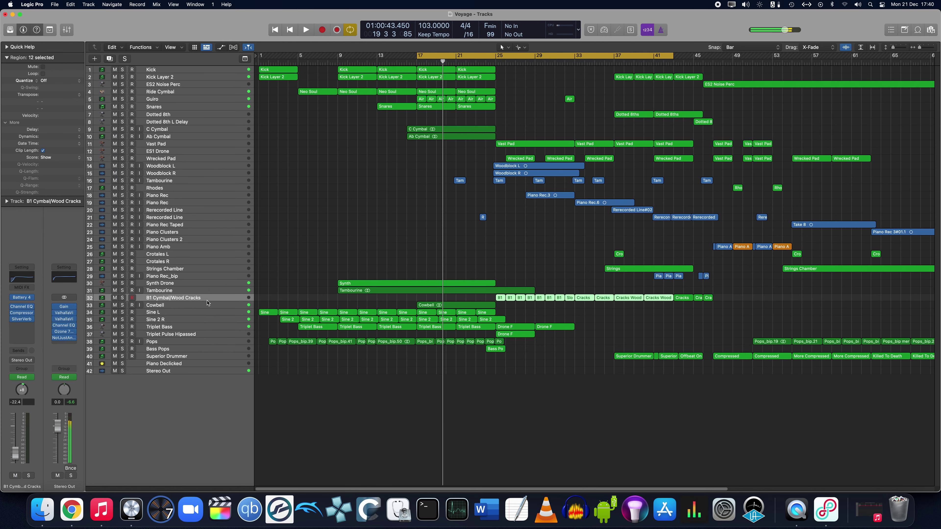
pyautogui.click(205, 319)
pyautogui.press('Down')
pyautogui.press('Down')
pyautogui.press('Up')
pyautogui.press('Up')
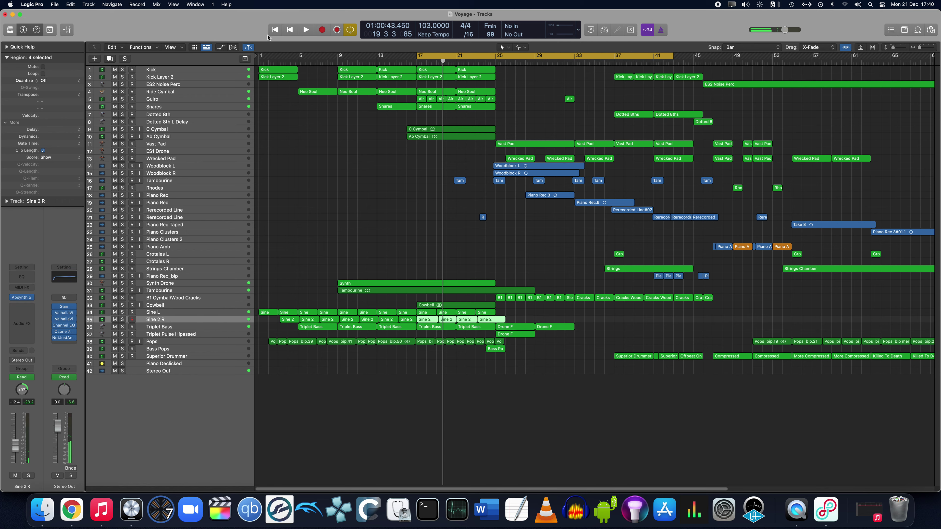
pyautogui.click(172, 99)
pyautogui.click(179, 115)
pyautogui.click(182, 136)
# - Restart playback, select the Cowbell track and play it soloed
pyautogui.press('space')
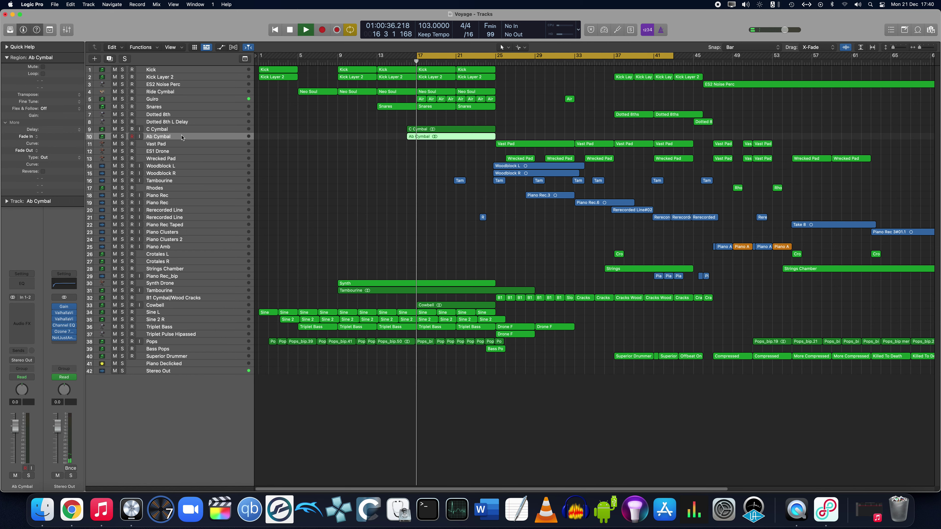
pyautogui.click(209, 312)
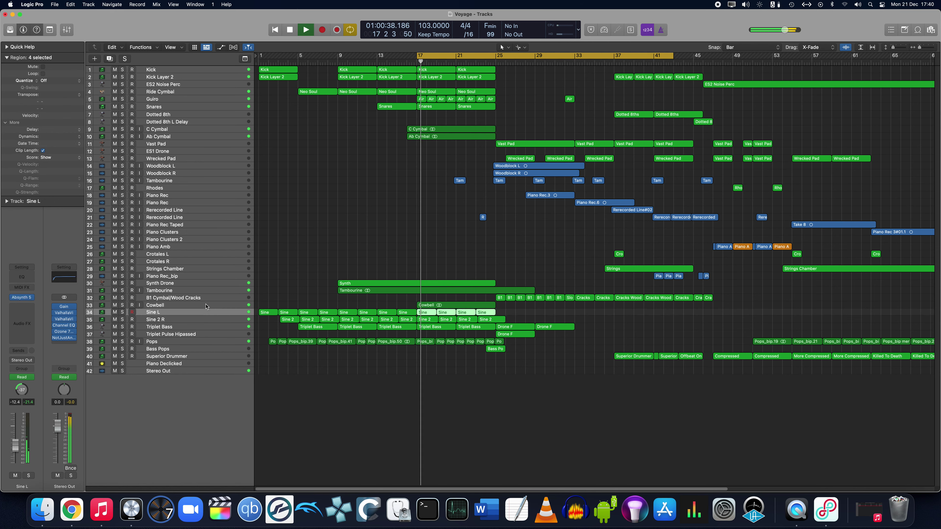
pyautogui.click(223, 306)
pyautogui.press('s')
pyautogui.press('space')
pyautogui.press('space')
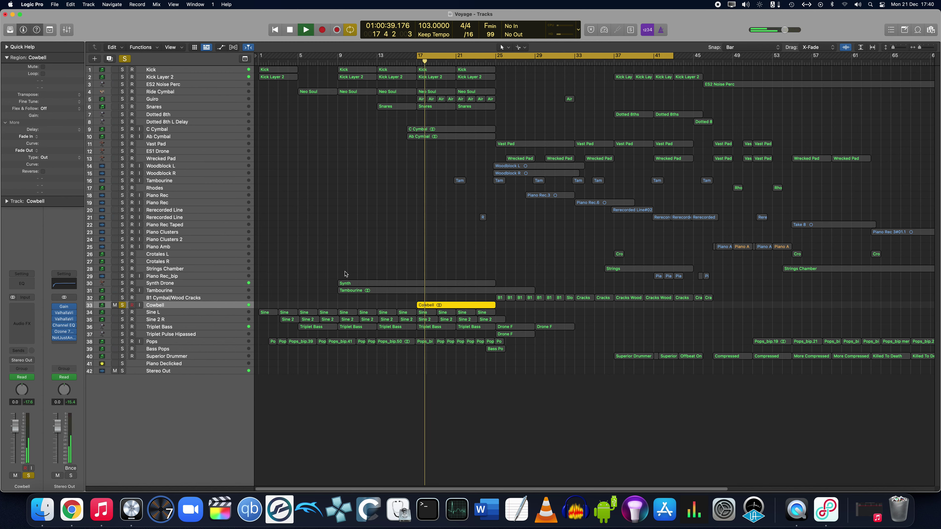
# - Clear the Cowbell's solo and select the C Cymbal and Ab Cymbal tracks together
pyautogui.press('s')
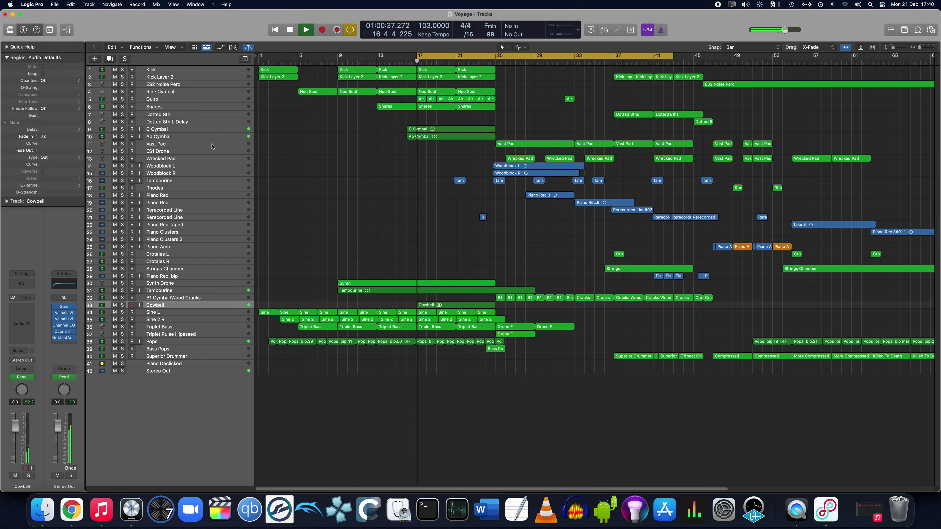
pyautogui.click(193, 130)
pyautogui.keyDown('shift'); pyautogui.click(193, 136); pyautogui.keyUp('shift')
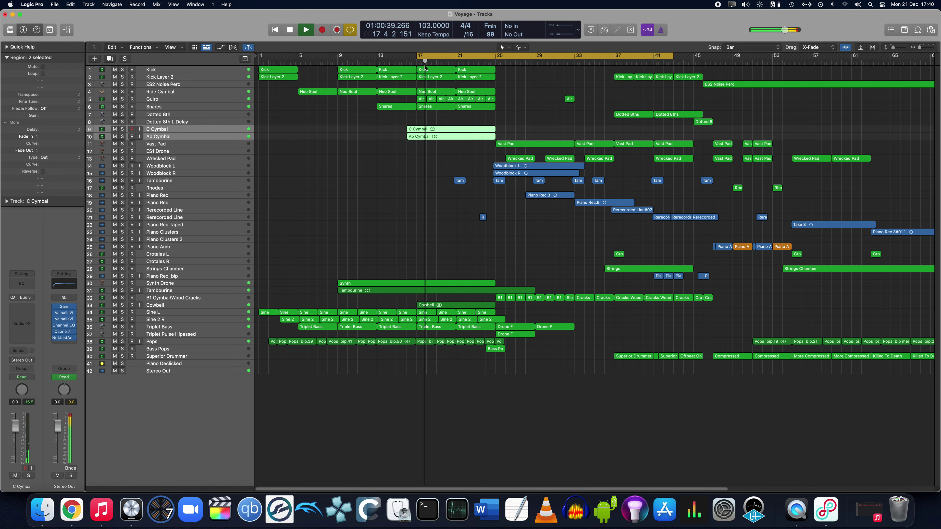
# - Shift the cycle range to start slightly before bar 17 and play the two cymbal tracks soloed
pyautogui.moveTo(422, 56); pyautogui.dragTo(462, 56)
pyautogui.press('s')
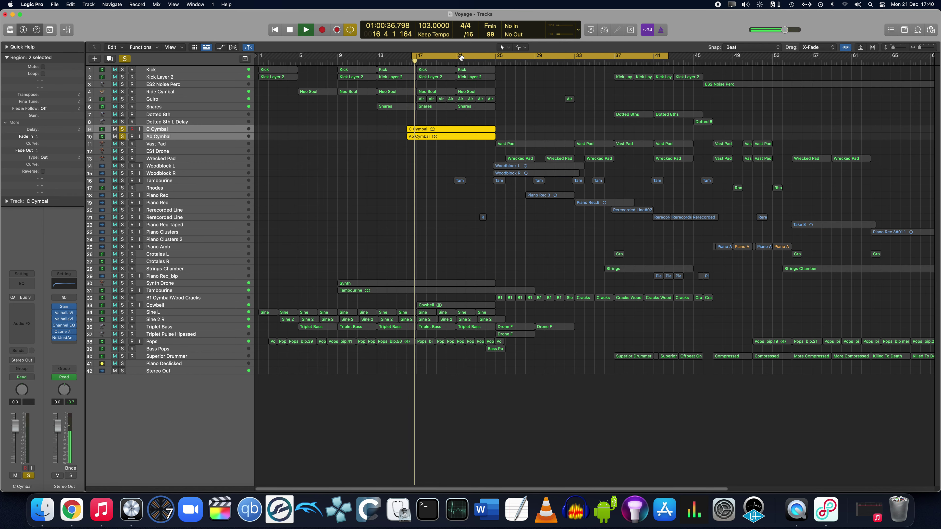
pyautogui.press('space')
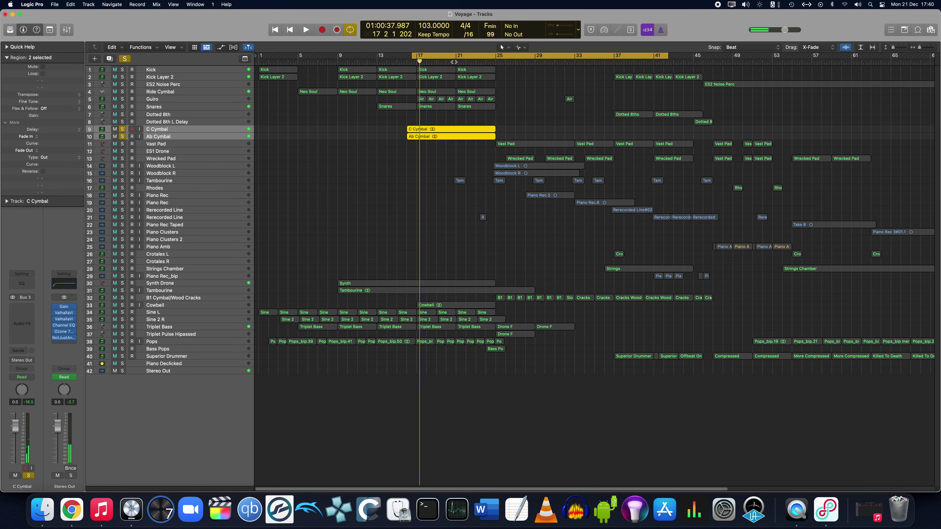
pyautogui.press('space')
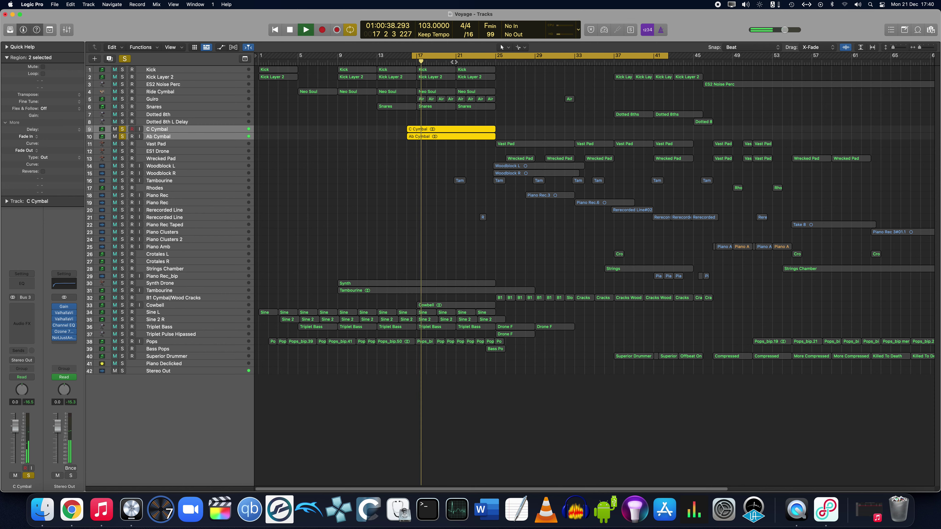
# - Shift the cycle range to start at about bar 20 and play the two cymbal tracks soloed
pyautogui.press('space')
pyautogui.moveTo(458, 56); pyautogui.dragTo(495, 59)
pyautogui.press('space')
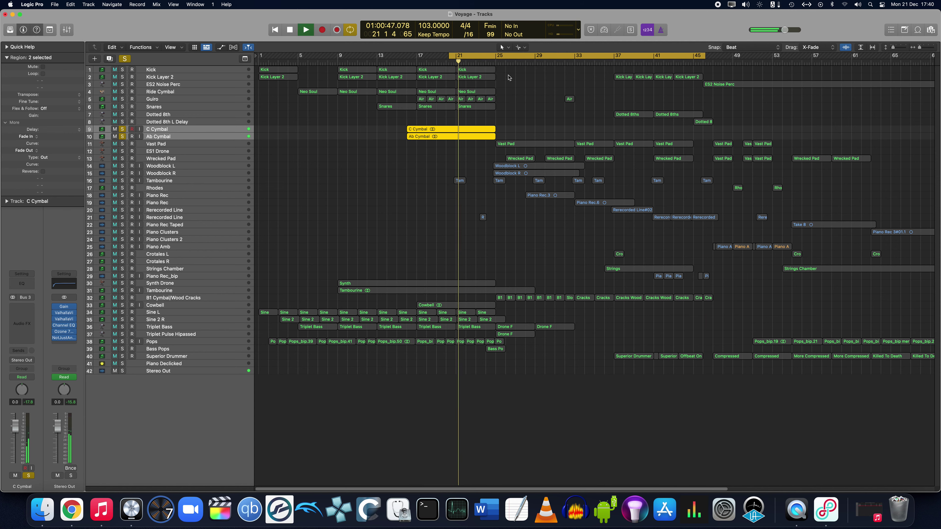
# - Play the full mix without the cymbals' solo, selecting the Vast Pad and Synth Drone tracks, and stop playback
pyautogui.click(513, 84)
pyautogui.click(524, 144)
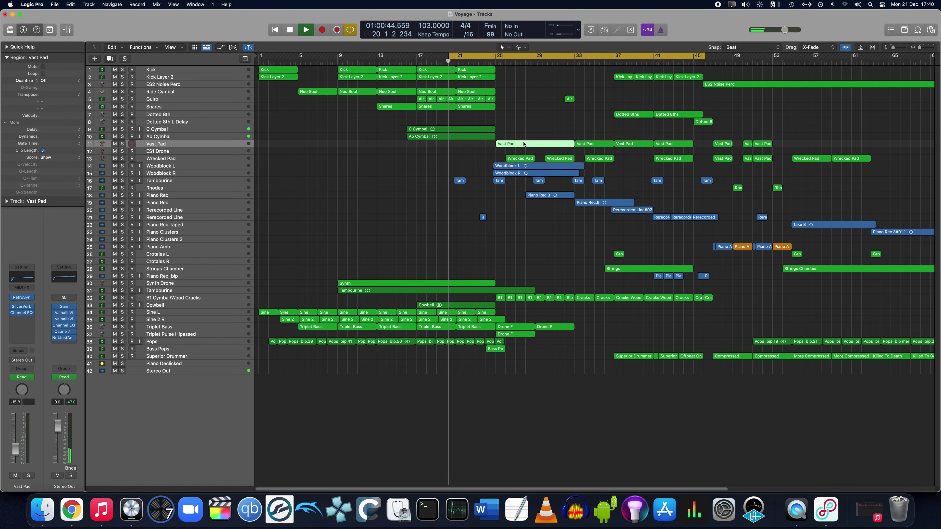
pyautogui.click(521, 134)
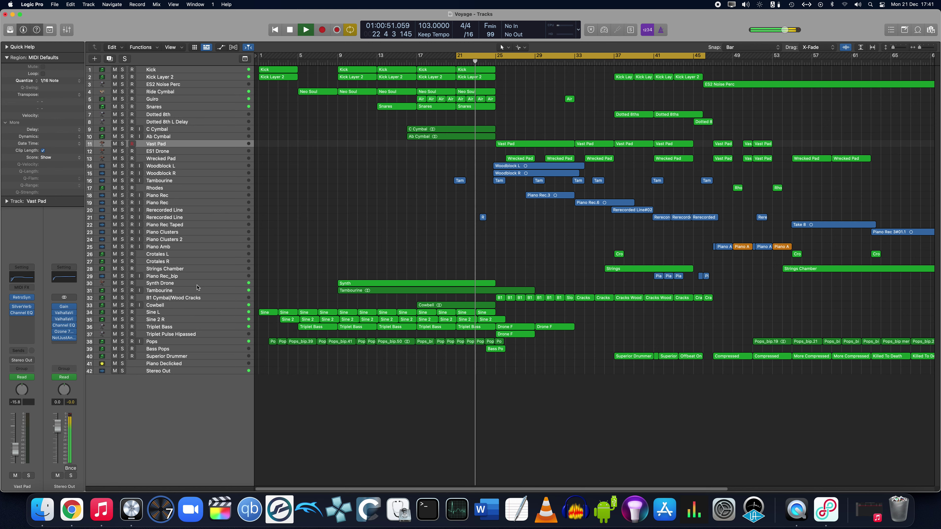
pyautogui.click(216, 283)
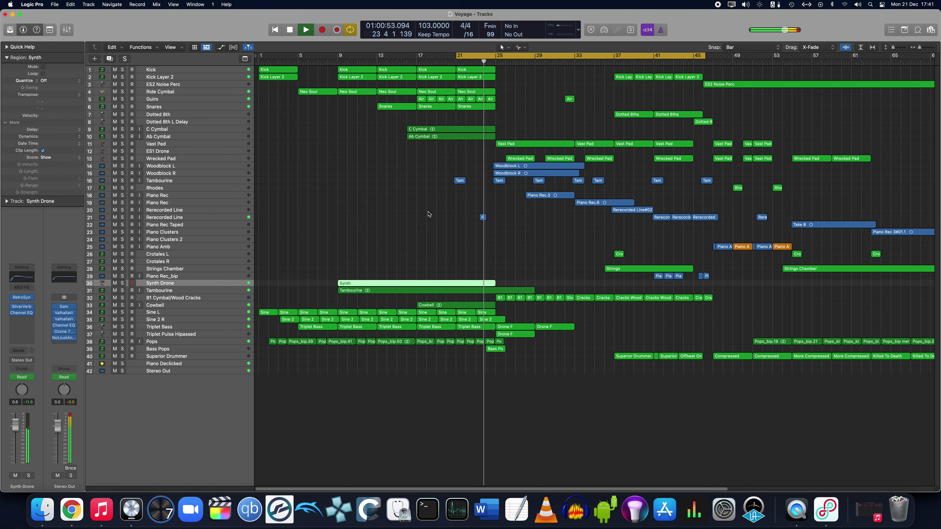
pyautogui.press('space')
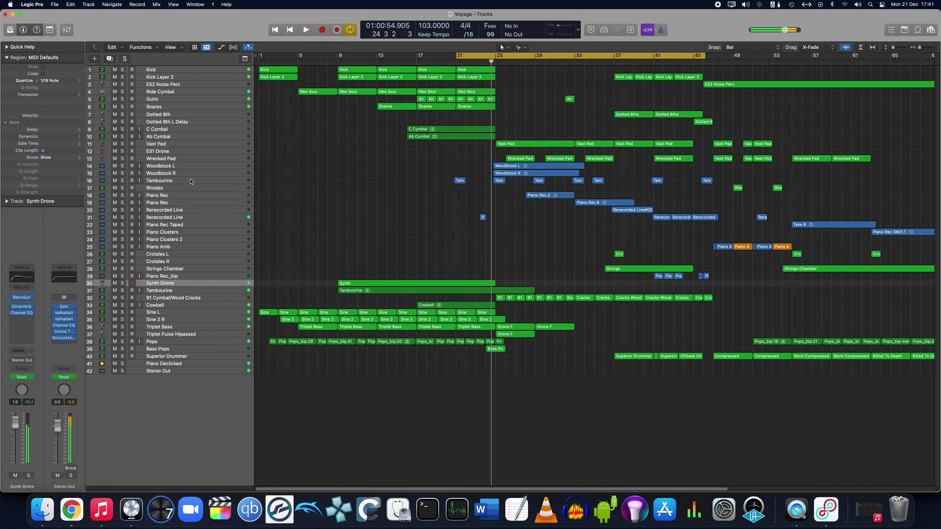
# - Select the track 16 Tambourine and shift the cycle range to start at bar 23
pyautogui.click(191, 180)
pyautogui.press('super+Right')
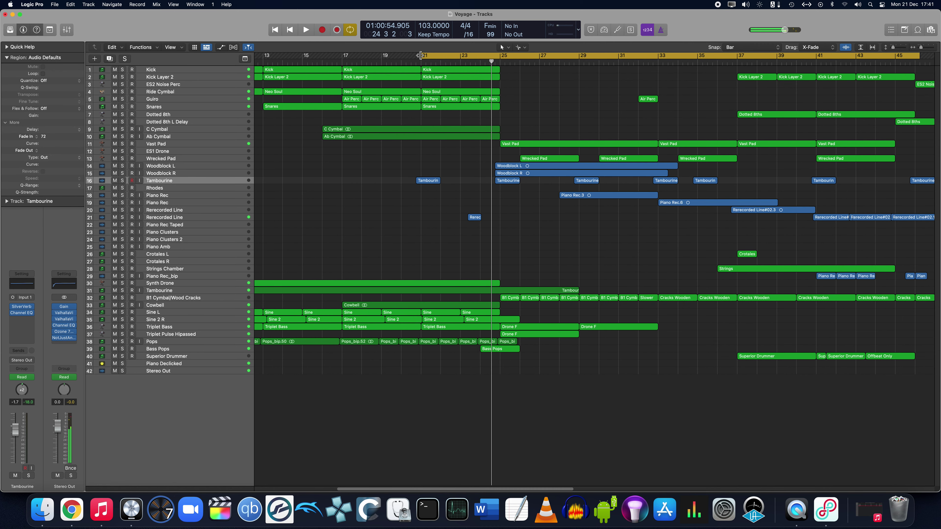
pyautogui.moveTo(422, 57); pyautogui.dragTo(461, 57)
pyautogui.press('space')
pyautogui.press('space')
# - Solo the Rerecorded Line track with the short region at bar 23 and play that region
pyautogui.click(474, 217)
pyautogui.press('s')
pyautogui.press('super+Right')
pyautogui.press('super+Right')
pyautogui.click(453, 193)
pyautogui.press('space')
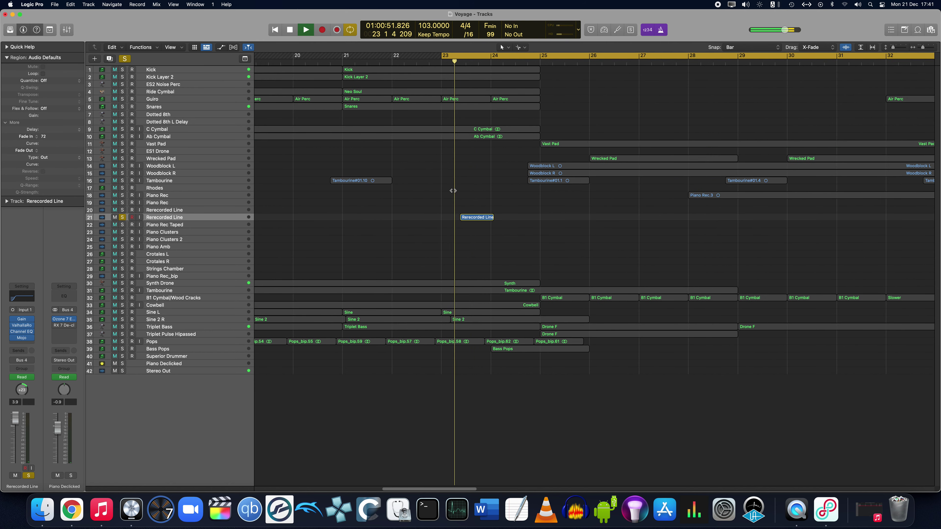
pyautogui.press('space')
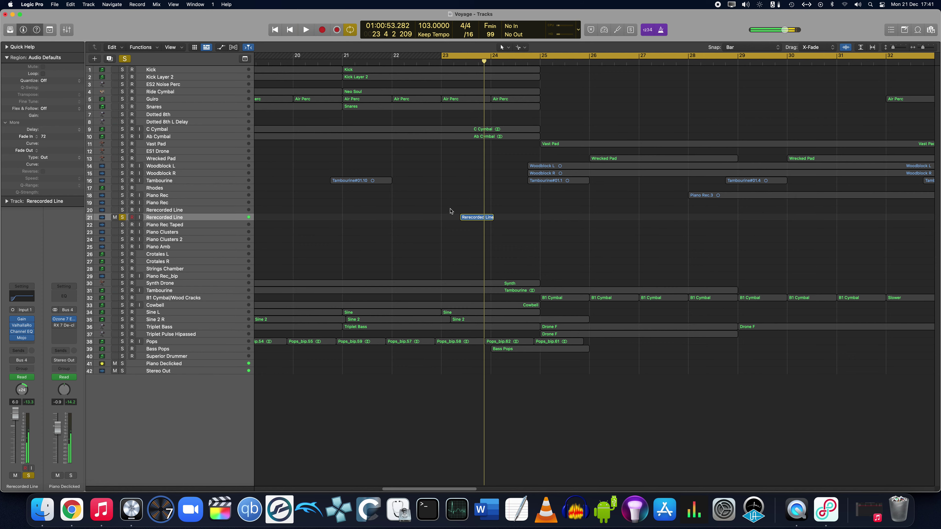
pyautogui.press('space')
pyautogui.press('space')
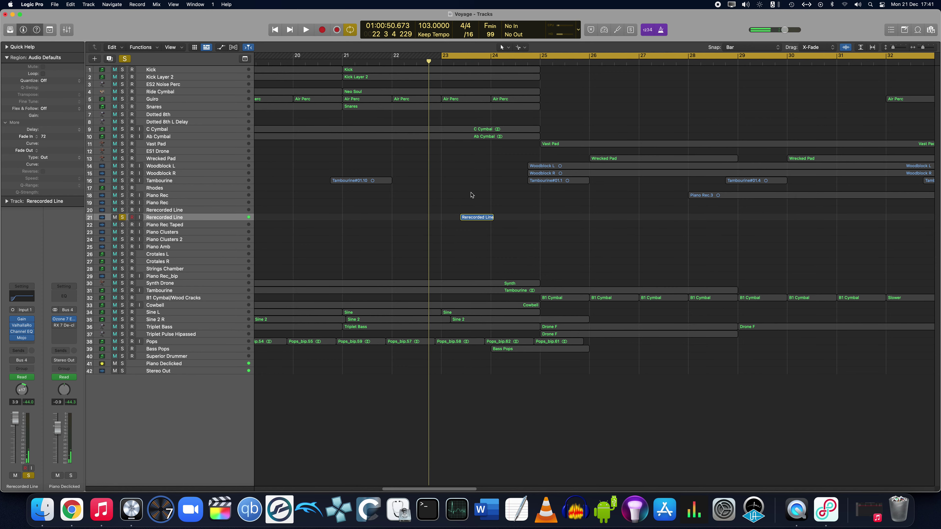
# - Clear the Rerecorded Line's solo and play the full mix into the section at bar 25
pyautogui.press('s')
pyautogui.press('super+Left')
pyautogui.press('space')
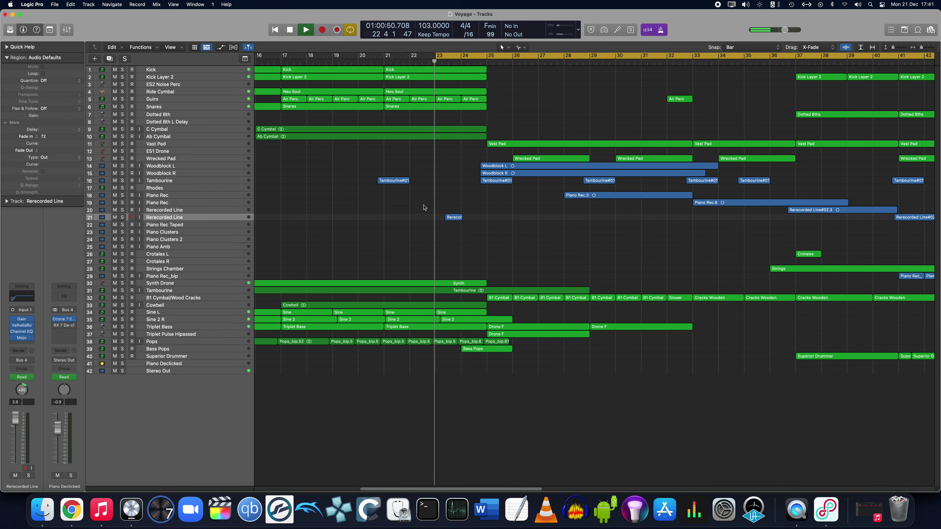
pyautogui.hscroll(5, 429, 205)
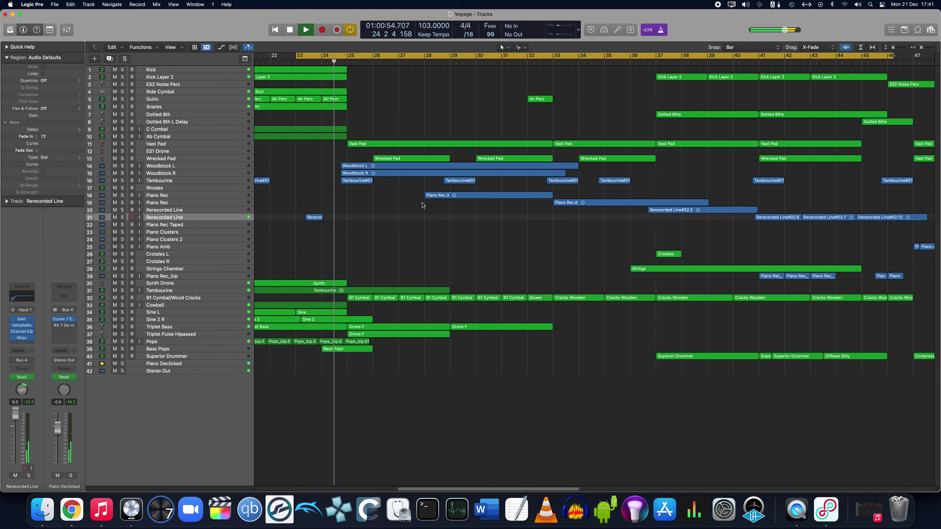
pyautogui.press('super+Left')
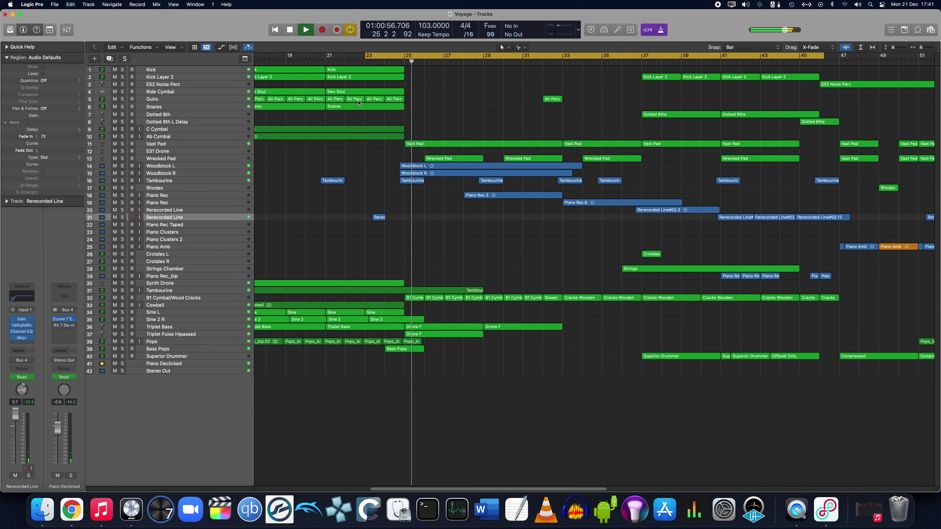
# - Shift the cycle range to start at bar 20 and stop playback
pyautogui.moveTo(366, 56); pyautogui.dragTo(310, 75)
pyautogui.press('super+Left')
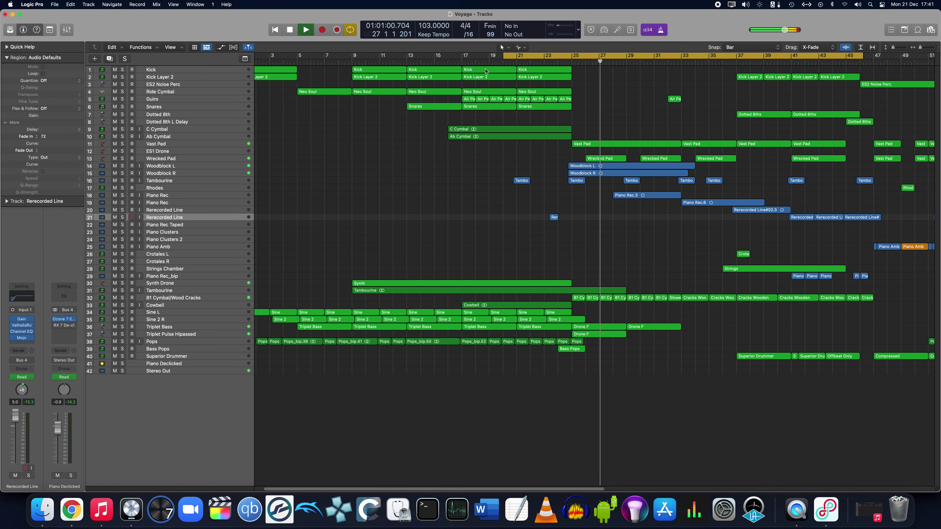
pyautogui.press('space')
# - Select the track 16 Tambourine and play it soloed from just before bar 20
pyautogui.click(214, 173)
pyautogui.press('super+Left')
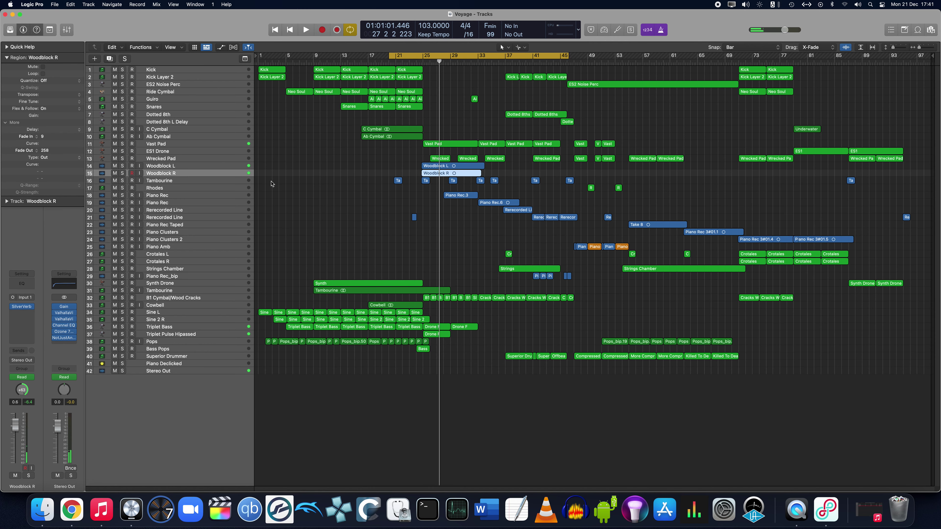
pyautogui.press('Up')
pyautogui.press('Down')
pyautogui.press('Down')
pyautogui.press('s')
pyautogui.press('space')
pyautogui.press('super+Right')
pyautogui.press('super+Right')
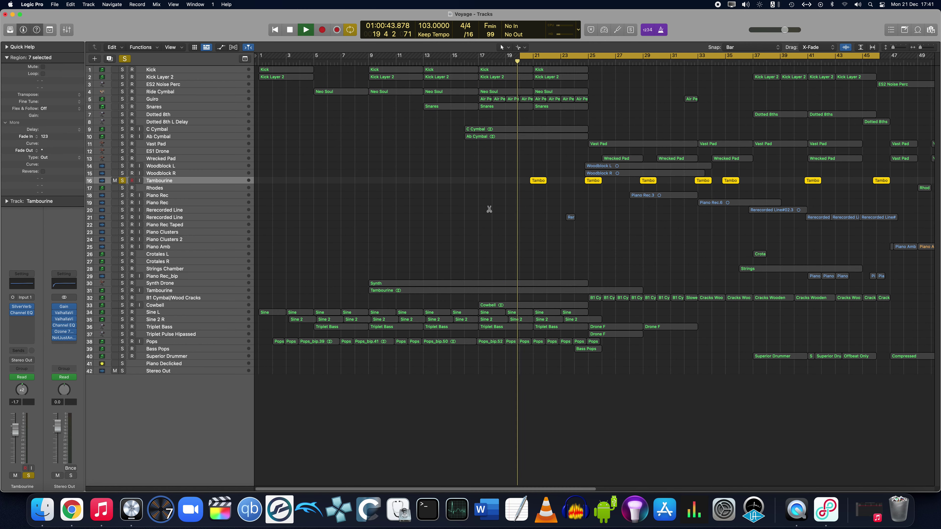
pyautogui.press('super+Right')
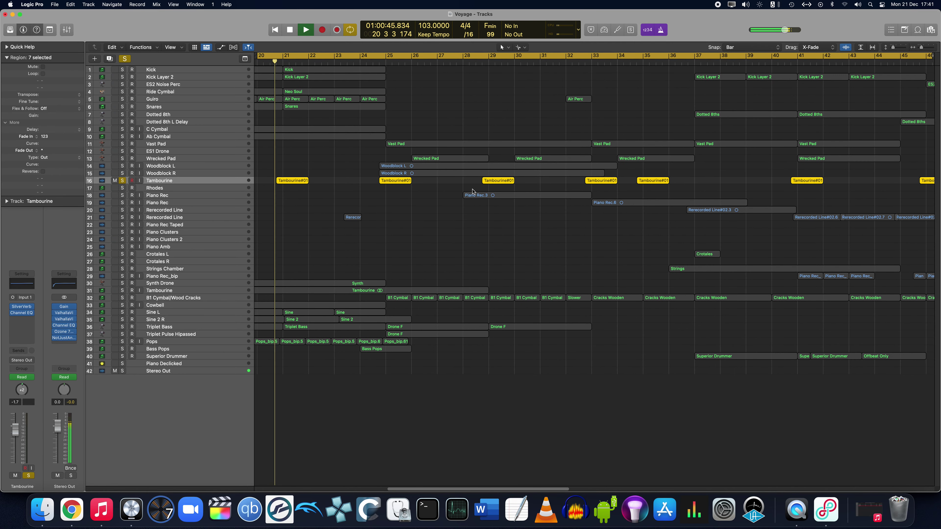
# - Shift the cycle range to start at bar 24, stop playback and clear the Tambourine's solo
pyautogui.moveTo(260, 56); pyautogui.dragTo(371, 91)
pyautogui.press('space')
pyautogui.press('s')
# - Select the Woodblock L and Woodblock R tracks together, solo them and play briefly
pyautogui.click(198, 174)
pyautogui.hotkey('shift', 'Up')
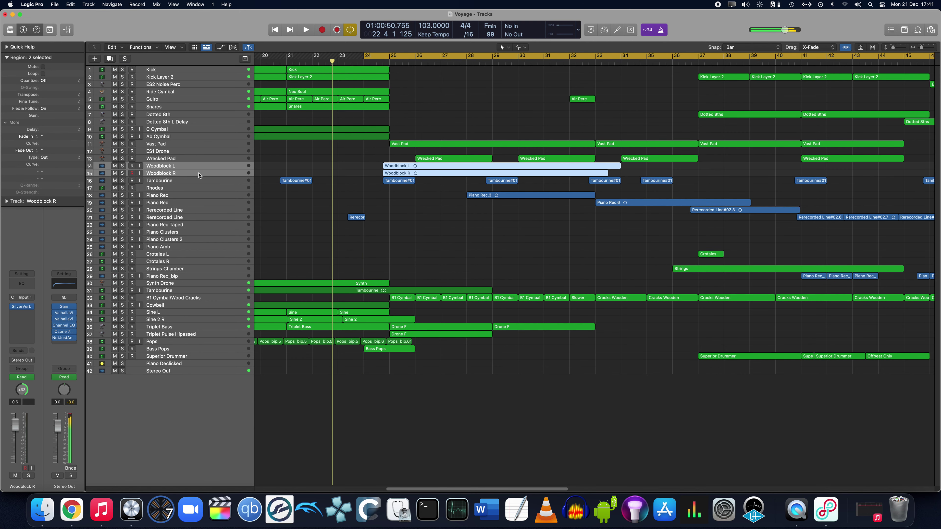
pyautogui.press('s')
pyautogui.press('space')
pyautogui.hscroll(3, 292, 93)
pyautogui.press('space')
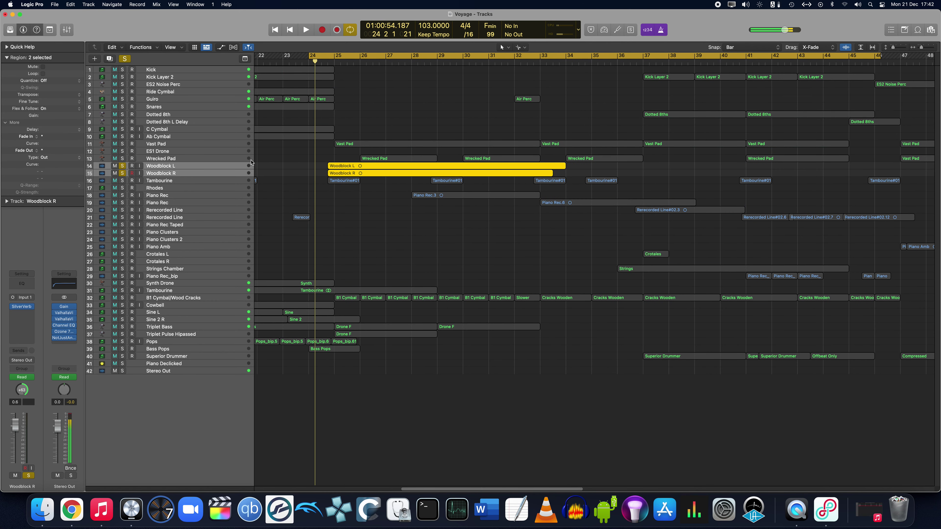
# - Clear the woodblocks' solo and open the Woodblock L region in the editor during playback
pyautogui.press('s')
pyautogui.click(419, 207)
pyautogui.click(365, 167)
pyautogui.press('space')
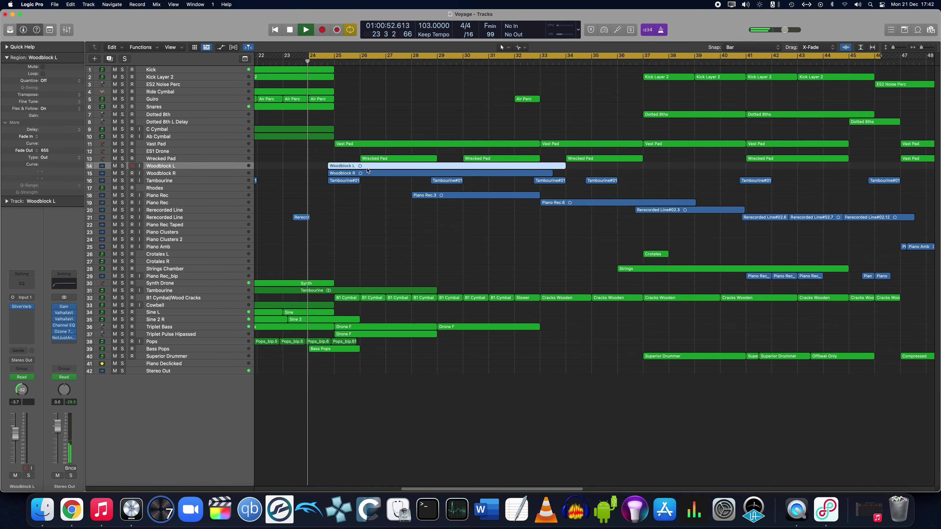
pyautogui.doubleClick(367, 166)
pyautogui.press('super+Left')
pyautogui.press('e')
# - Play the Vast Pad track soloed while viewing its Retro Synth settings, and close the instrument window
pyautogui.press('s')
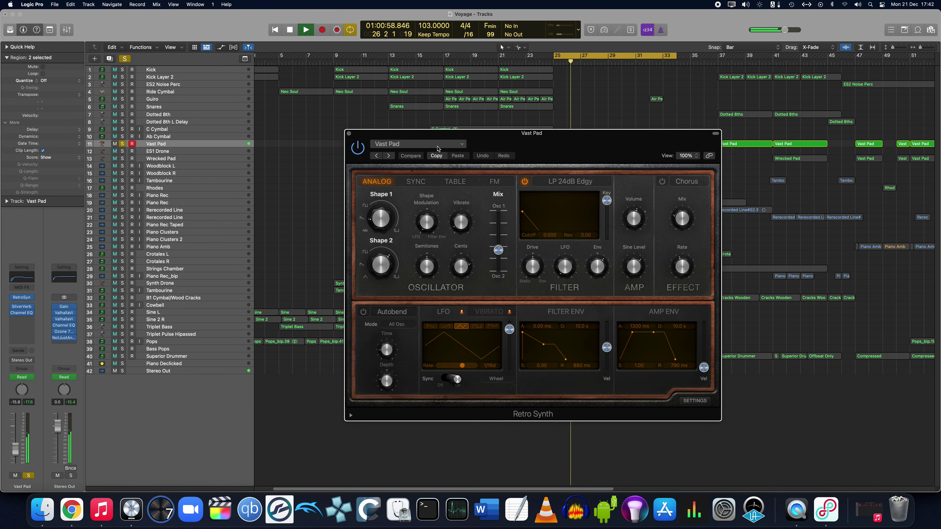
pyautogui.click(417, 144)
pyautogui.click(365, 131)
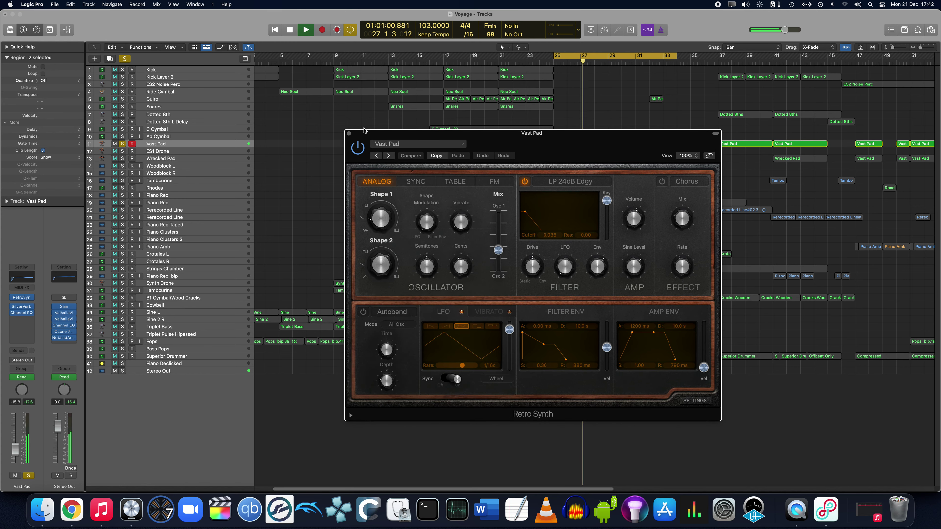
pyautogui.click(349, 133)
pyautogui.click(571, 108)
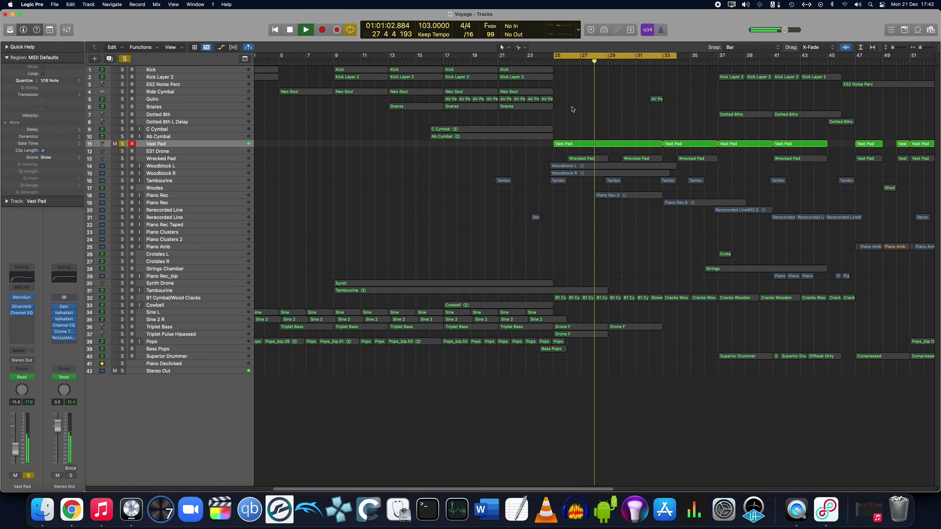
# - Stop playback, clear the Vast Pad's solo, and view the Wrecked Pad track's Retro Synth settings
pyautogui.press('space')
pyautogui.press('s')
pyautogui.click(194, 159)
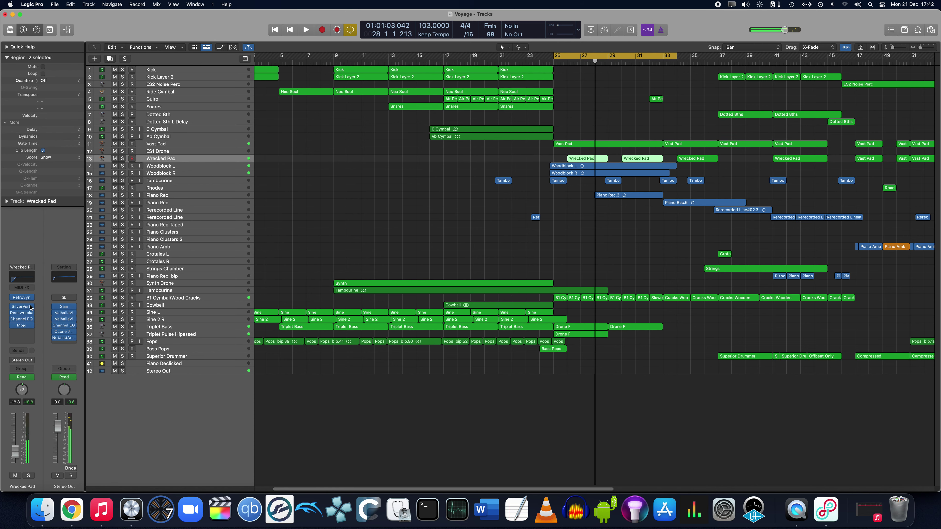
pyautogui.click(24, 299)
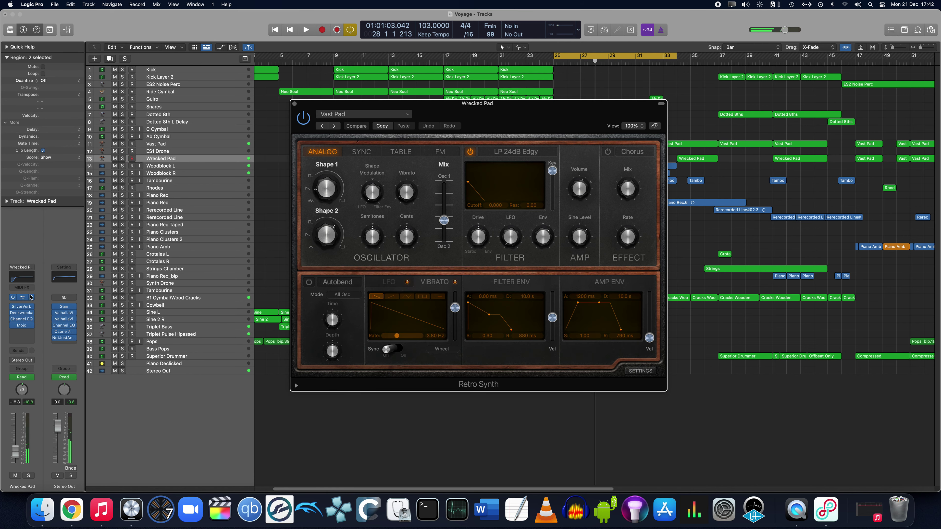
pyautogui.click(294, 105)
# - Extend the end of the cycle range to bar 45 and play the full mix briefly
pyautogui.moveTo(675, 55); pyautogui.dragTo(827, 56)
pyautogui.press('space')
pyautogui.press('space')
# - Open the Wrecked Pad's Deckwrecka and Mojo effects, close Mojo, and play briefly to watch Deckwrecka's Wreck value
pyautogui.click(21, 313)
pyautogui.click(23, 326)
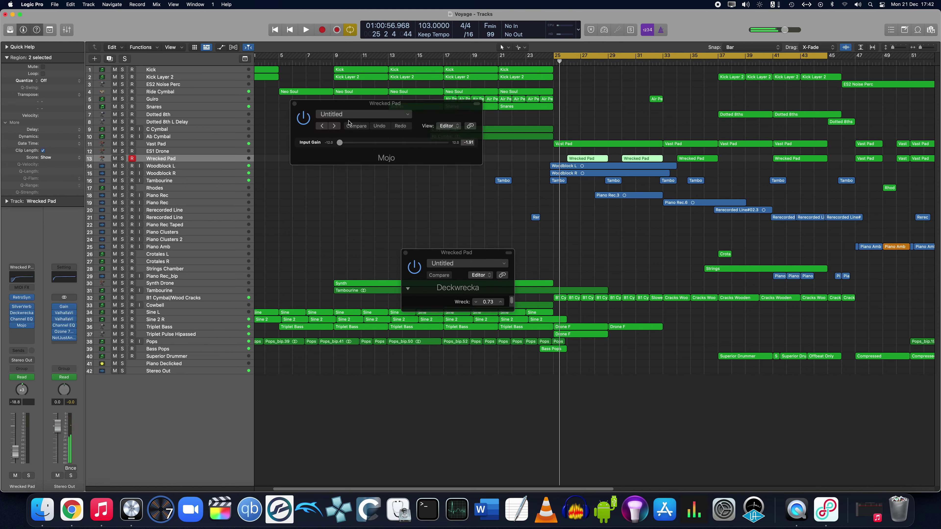
pyautogui.click(294, 104)
pyautogui.moveTo(435, 257); pyautogui.dragTo(362, 167)
pyautogui.press('space')
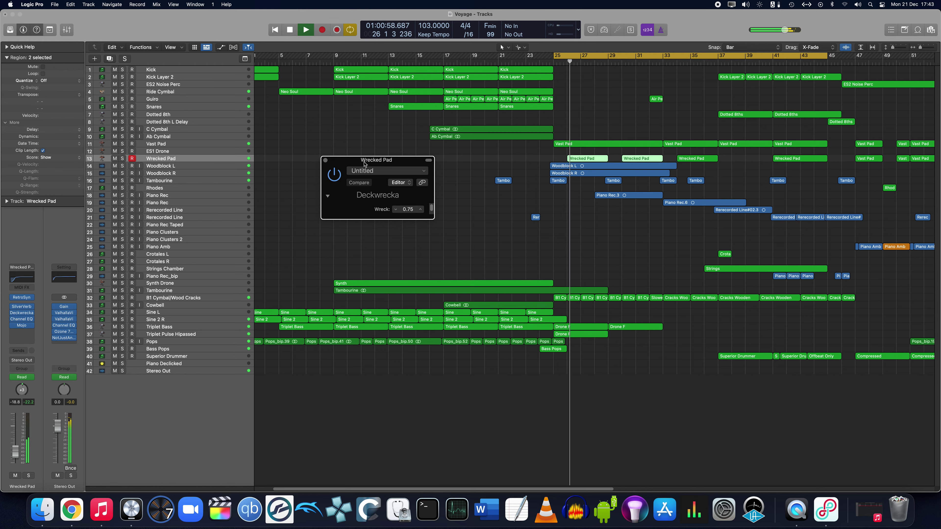
pyautogui.press('space')
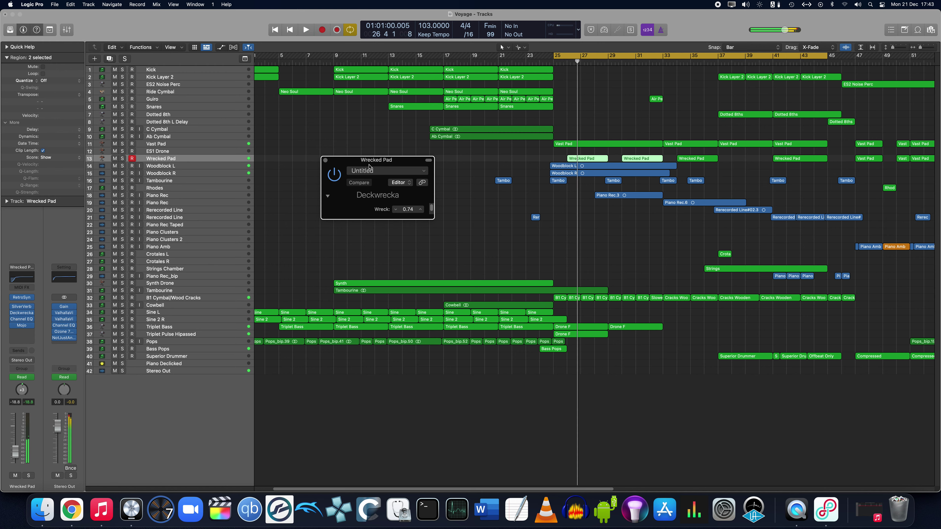
pyautogui.click(405, 183)
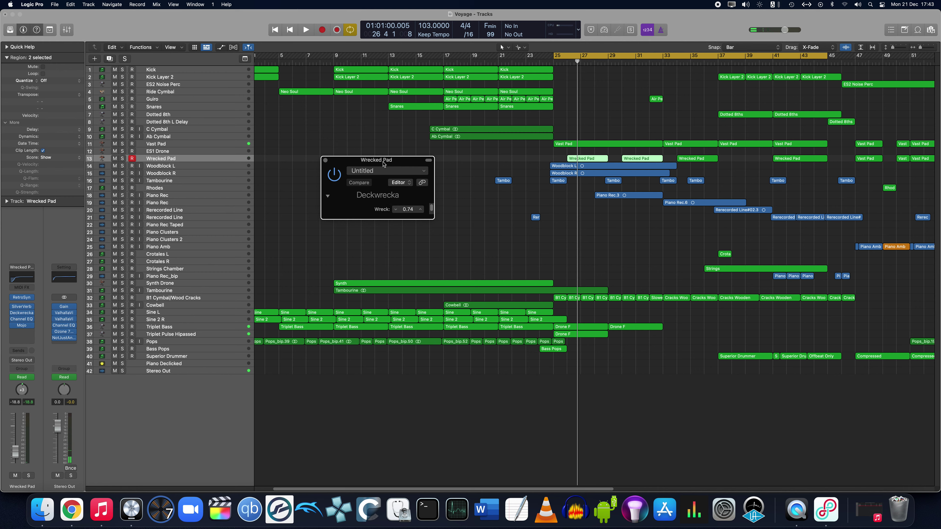
pyautogui.moveTo(384, 165); pyautogui.dragTo(409, 165)
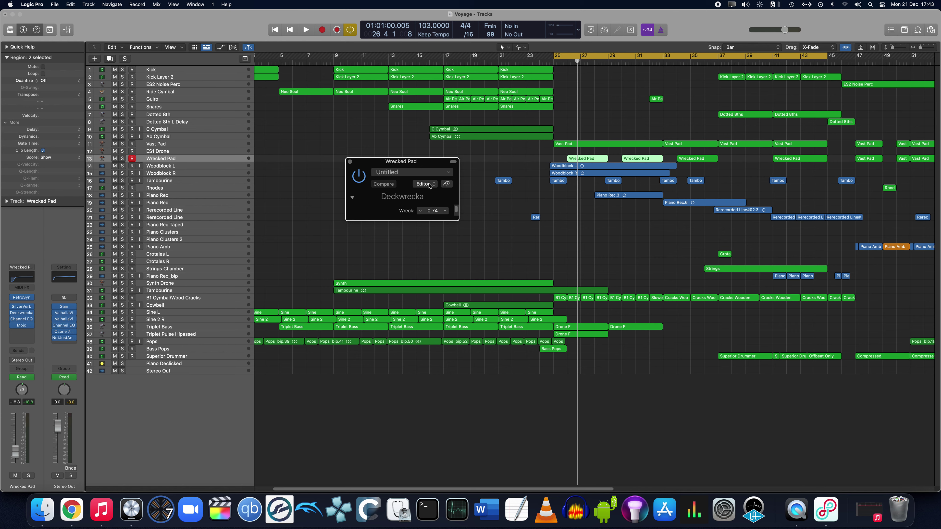
pyautogui.moveTo(389, 165); pyautogui.dragTo(425, 191)
pyautogui.click(390, 173)
pyautogui.click(391, 196)
# - Play the Wrecked Pad track soloed with Deckwrecka in view and move the cycle start to bar 26
pyautogui.press('space')
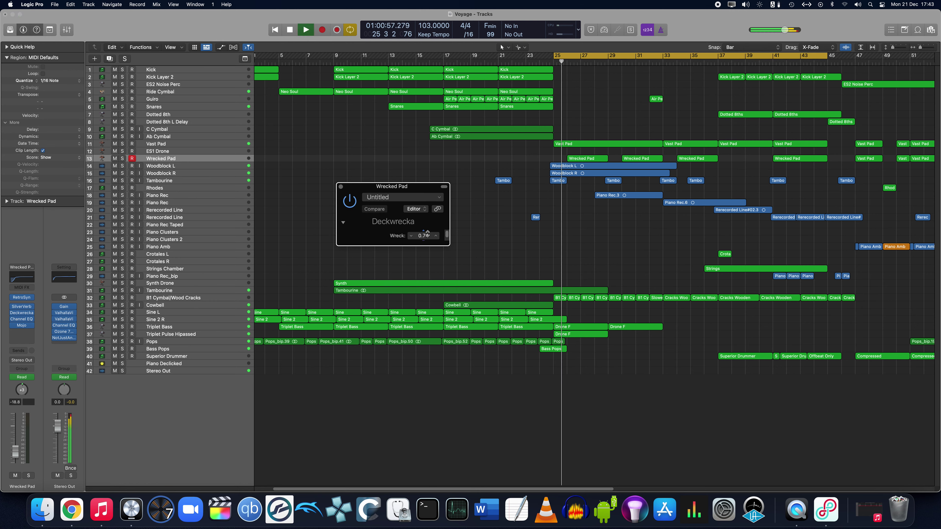
pyautogui.hotkey('ctrl', 's')
pyautogui.moveTo(427, 236); pyautogui.dragTo(427, 234)
pyautogui.press('s')
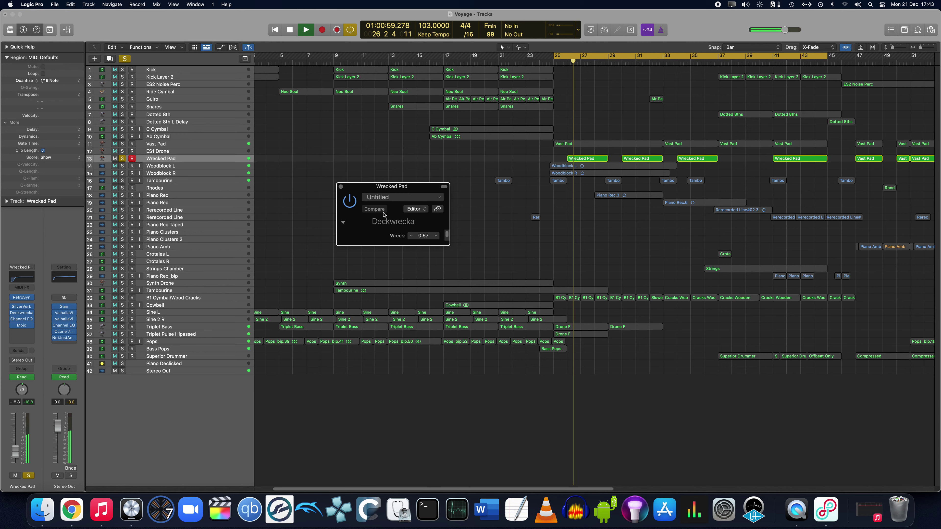
pyautogui.moveTo(397, 187); pyautogui.dragTo(405, 177)
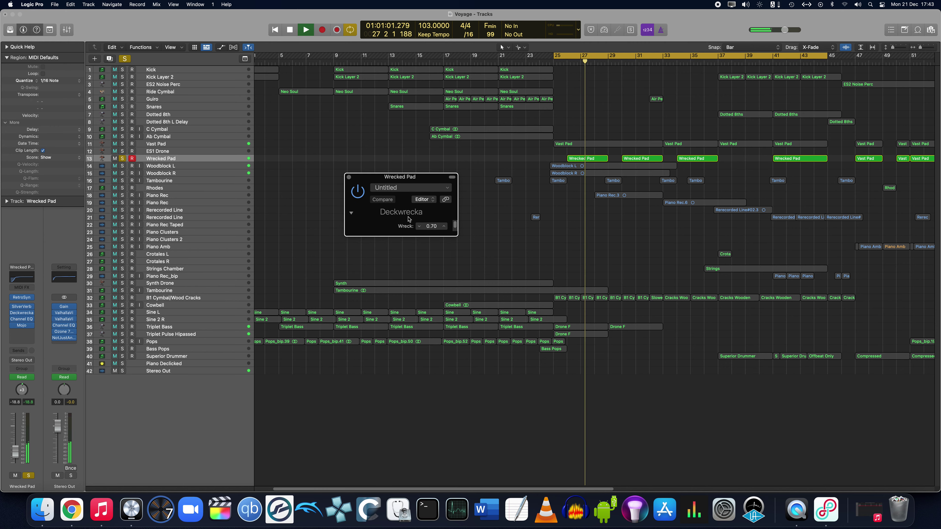
pyautogui.moveTo(550, 57); pyautogui.dragTo(567, 58)
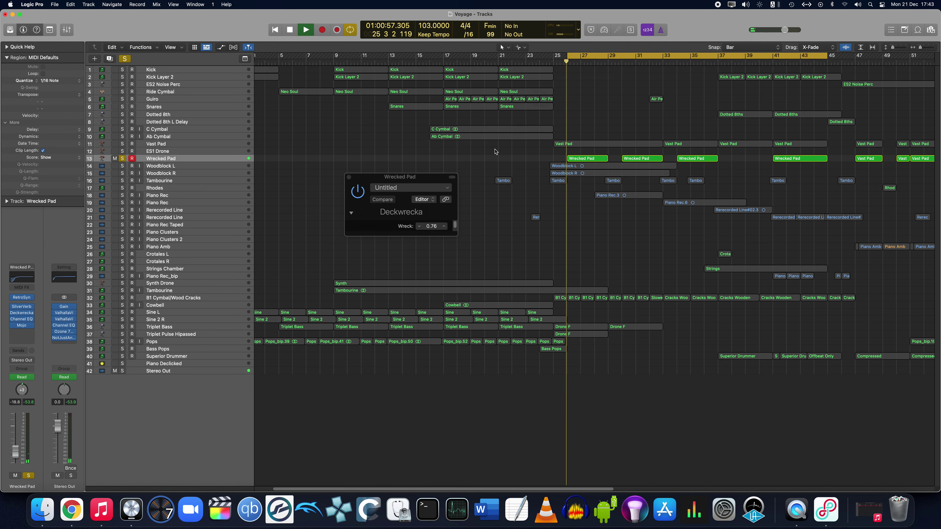
# - Stop playback and show the track automation, enlarged around the Wrecked Pad's Deckwrecka Wreck curve from bar 26
pyautogui.press('super+Right')
pyautogui.press('super+Right')
pyautogui.press('super+Right')
pyautogui.press('super+Right')
pyautogui.press('super+Right')
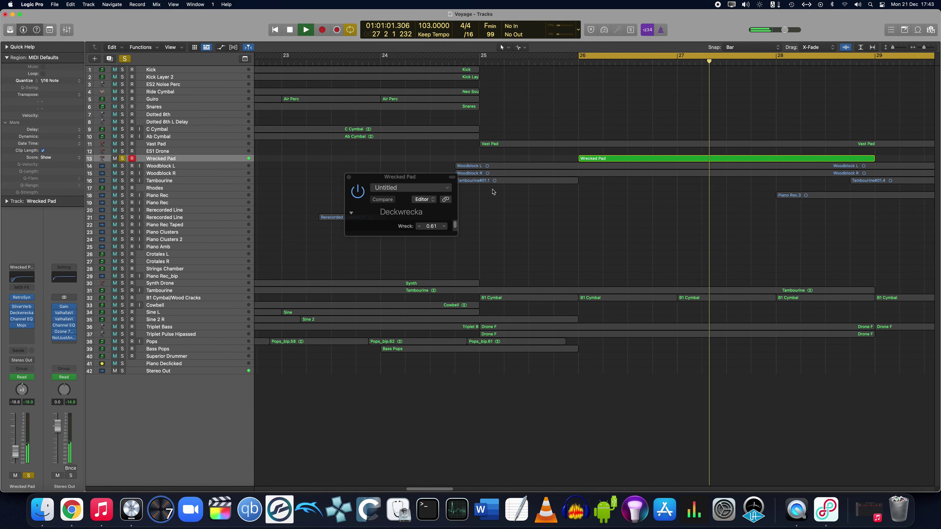
pyautogui.press('space')
pyautogui.press('a')
pyautogui.press('super+Down')
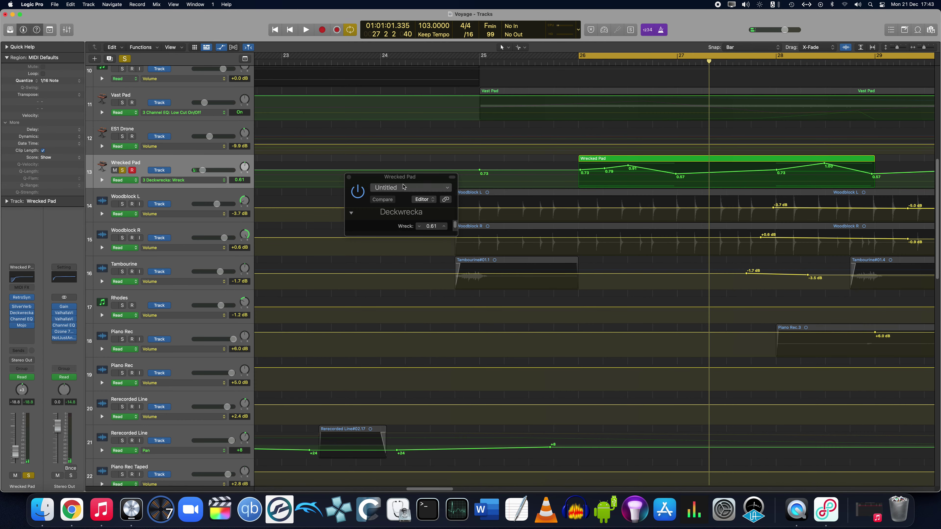
# - Play the soloed Wrecked Pad along its Wreck automation curve, and turn the solo off to play the full mix
pyautogui.press('space')
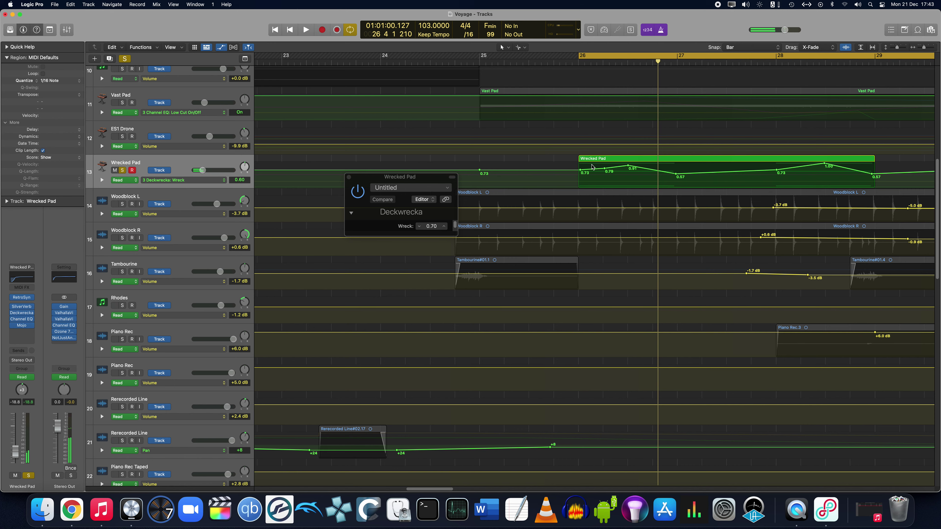
pyautogui.press('super+Left')
pyautogui.press('super+Left')
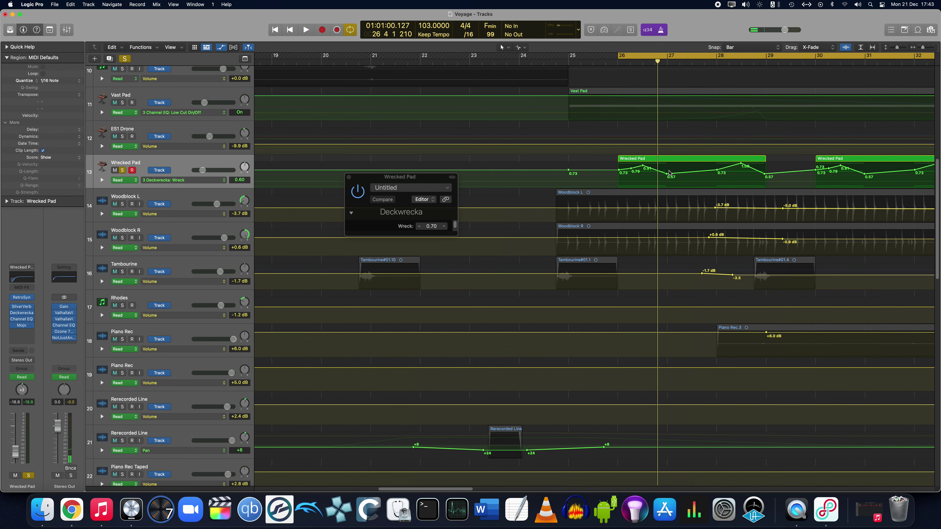
pyautogui.press('s')
pyautogui.press('space')
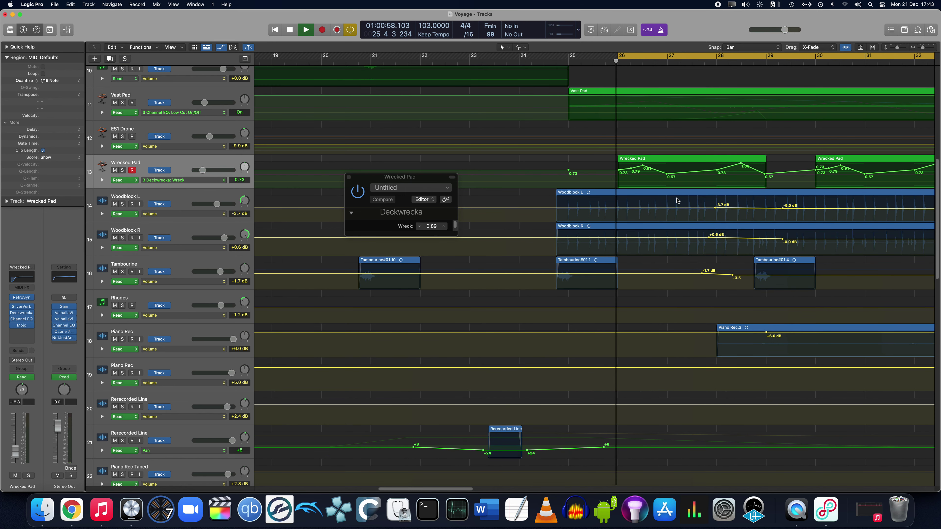
# - Close Deckwrecka, hide the automation to show all tracks in the overview, and move the cycle start to bar 25
pyautogui.click(349, 177)
pyautogui.press('a')
pyautogui.press('super+Up')
pyautogui.press('super+Up')
pyautogui.press('super+Up')
pyautogui.press('super+Up')
pyautogui.press('super+Left')
pyautogui.press('super+Left')
pyautogui.hscroll(8, 437, 208)
pyautogui.moveTo(350, 56); pyautogui.dragTo(324, 56)
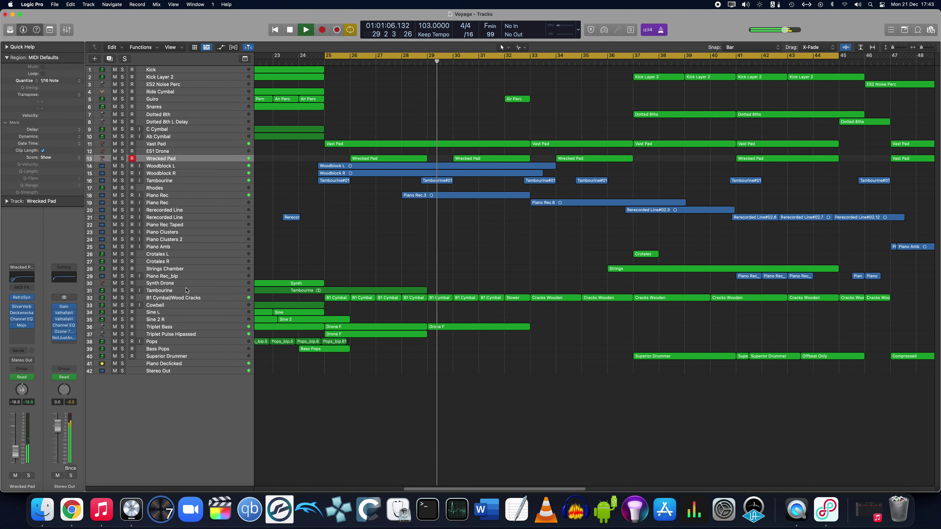
# - Select the B1 Cymbal/Wood Cracks track, clear its region selection and play the track soloed
pyautogui.click(195, 298)
pyautogui.press('space')
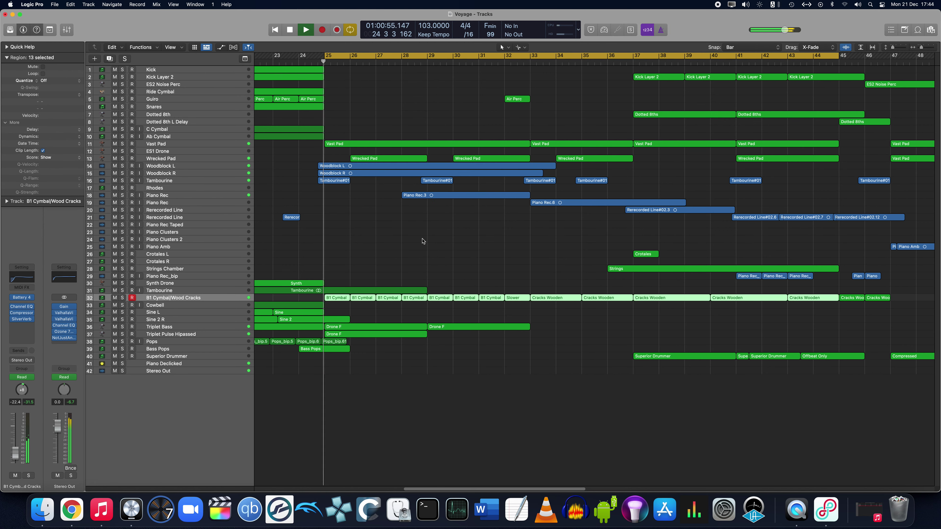
pyautogui.click(422, 239)
pyautogui.press('space')
pyautogui.press('s')
pyautogui.press('space')
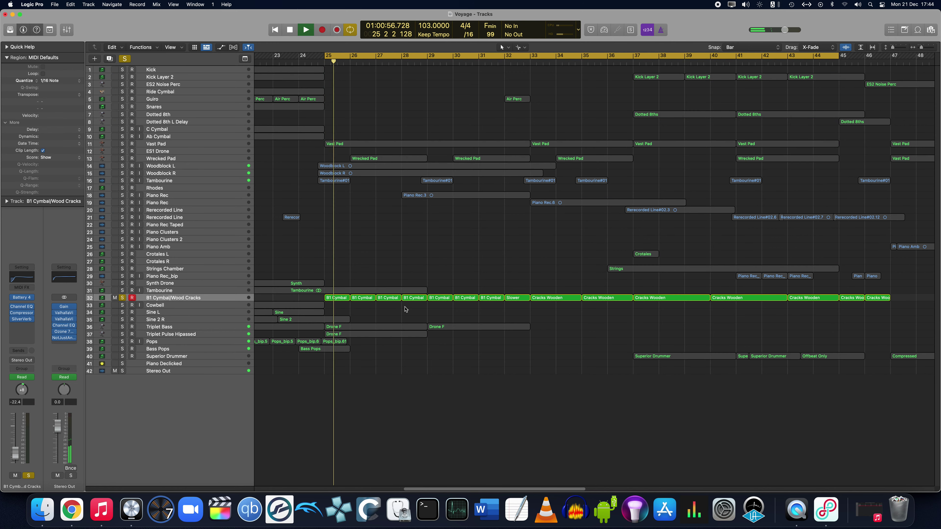
# - Open the first four B1 Cymbal regions together in the Piano Roll and examine their notes around bars 26 to 28 during playback
pyautogui.moveTo(338, 307); pyautogui.dragTo(421, 302)
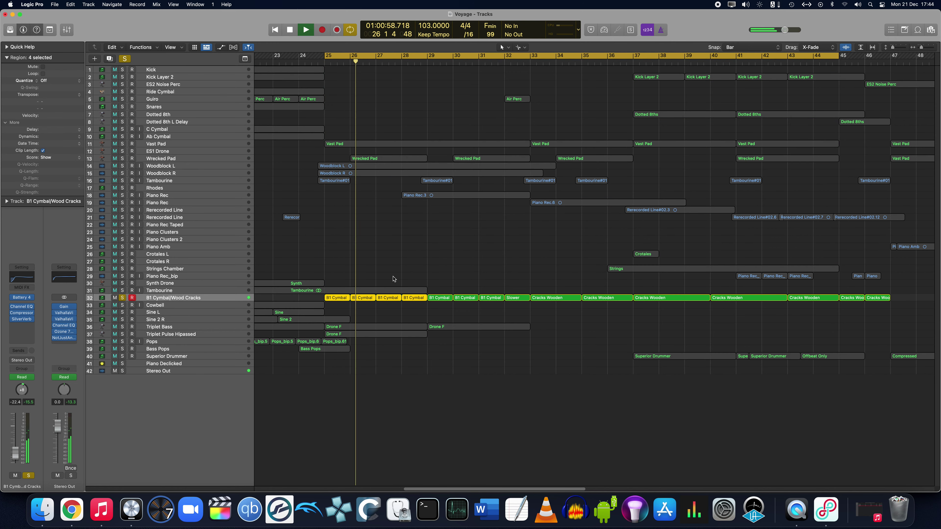
pyautogui.press('p')
pyautogui.click(408, 336)
pyautogui.press('super+Right')
pyautogui.press('super+Right')
pyautogui.press('super+Right')
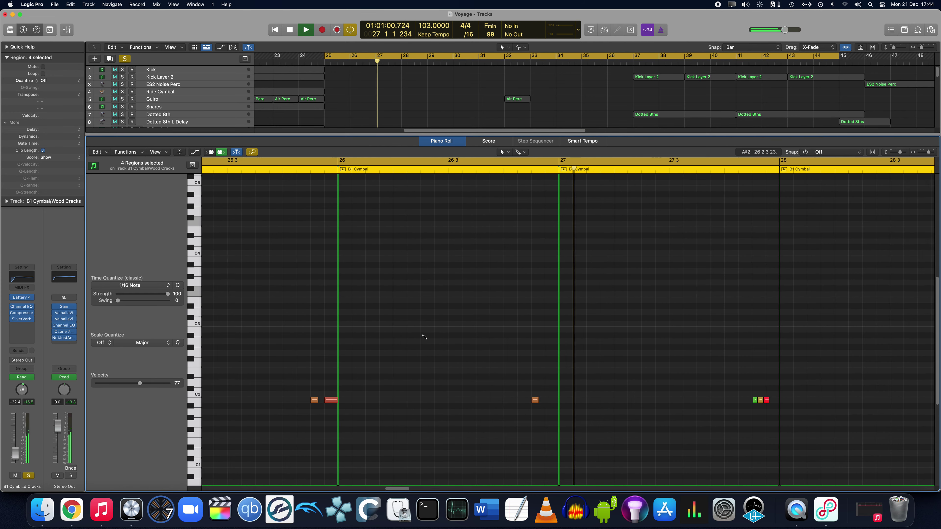
pyautogui.press('super+Left')
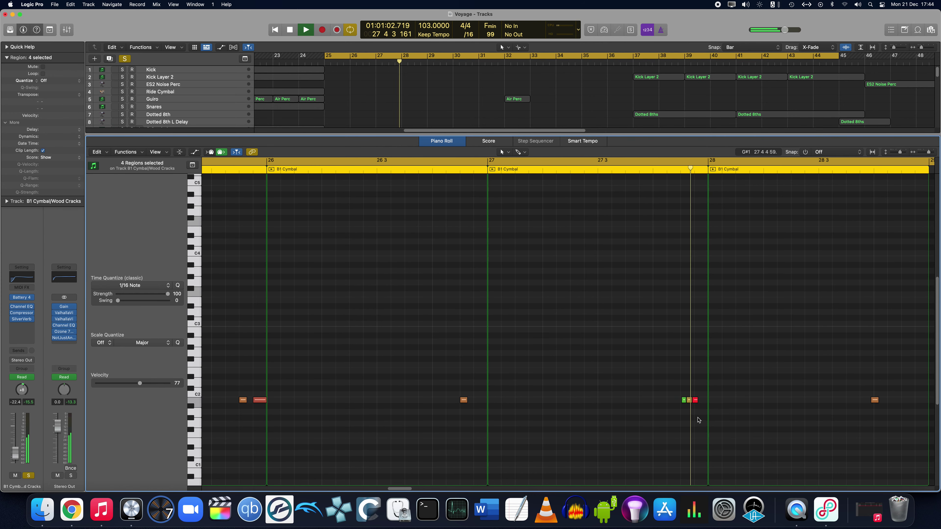
pyautogui.press('super+Left')
pyautogui.scroll(-2, 756, 392)
# - Stop playback, close the Piano Roll and clear the B1 Cymbal region selection
pyautogui.press('space')
pyautogui.press('p')
pyautogui.click(447, 224)
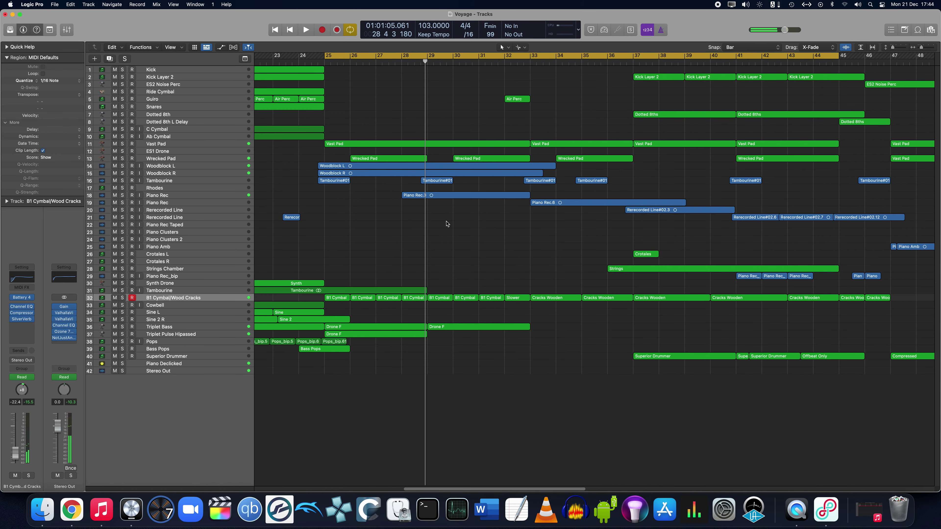